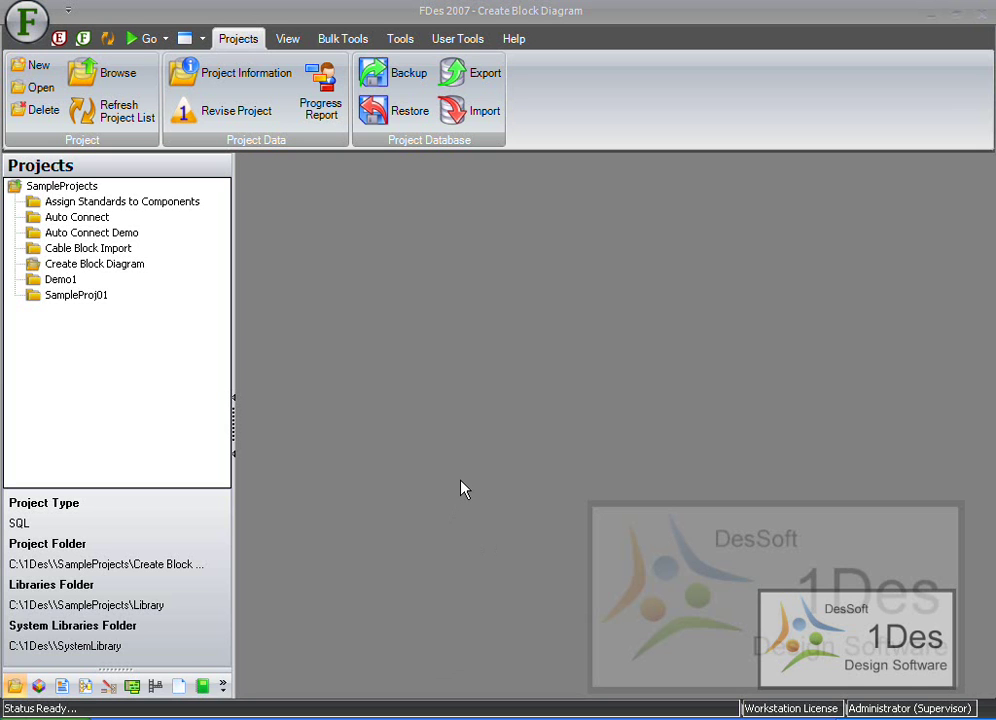
Go to Block Connect and create a new block diagram document with tag number 300-JB-01-BK.
click(152, 40)
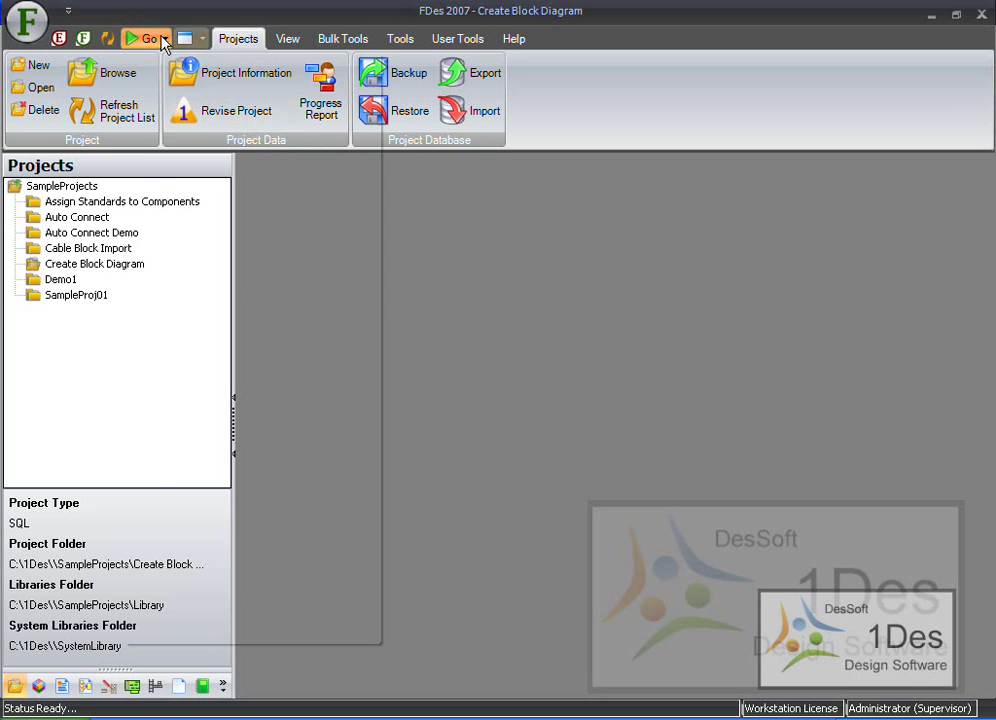
click(207, 229)
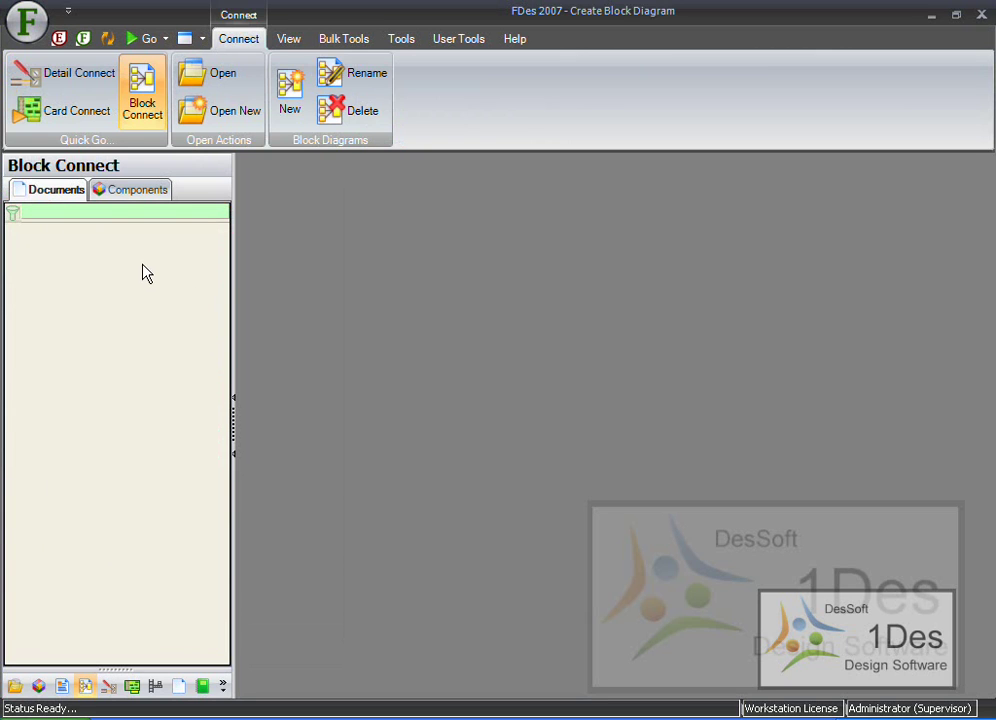
right_click(80, 263)
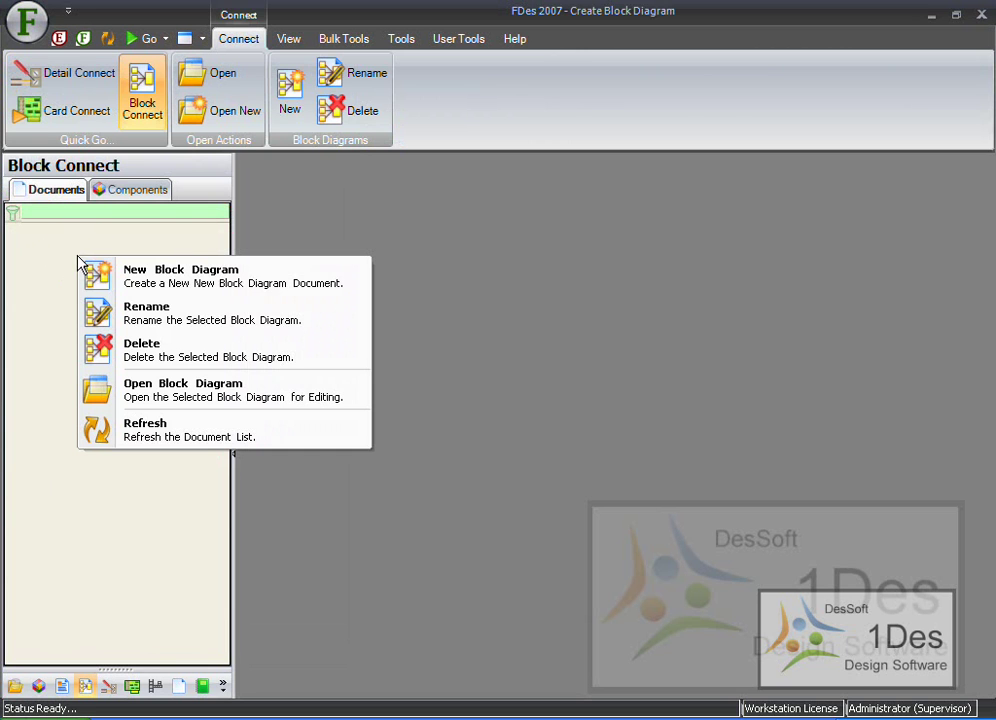
click(200, 249)
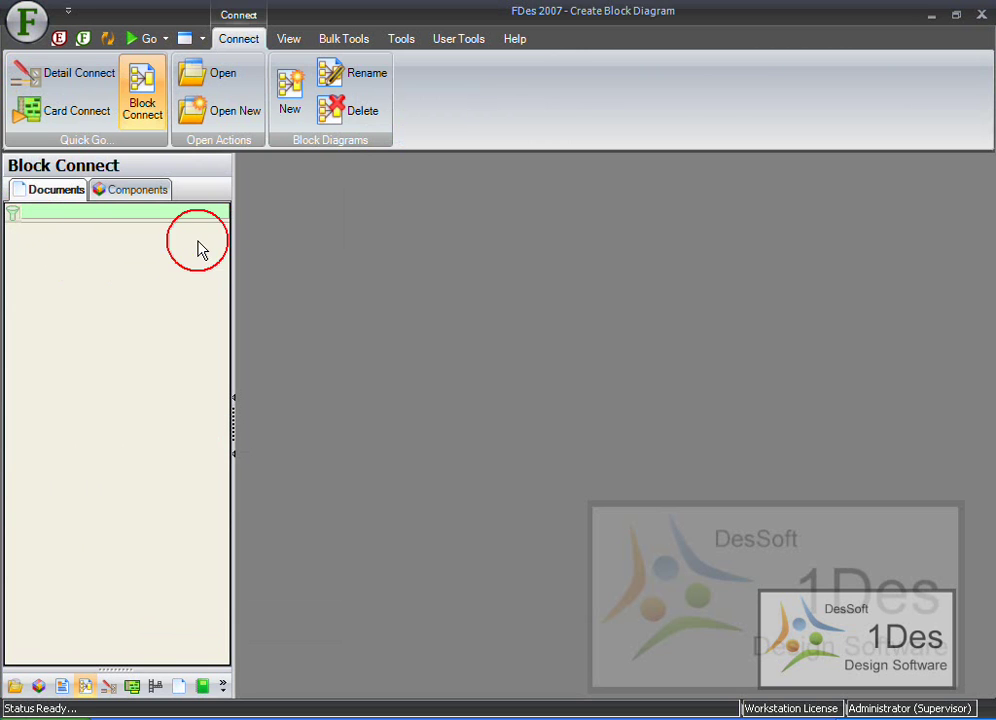
click(292, 90)
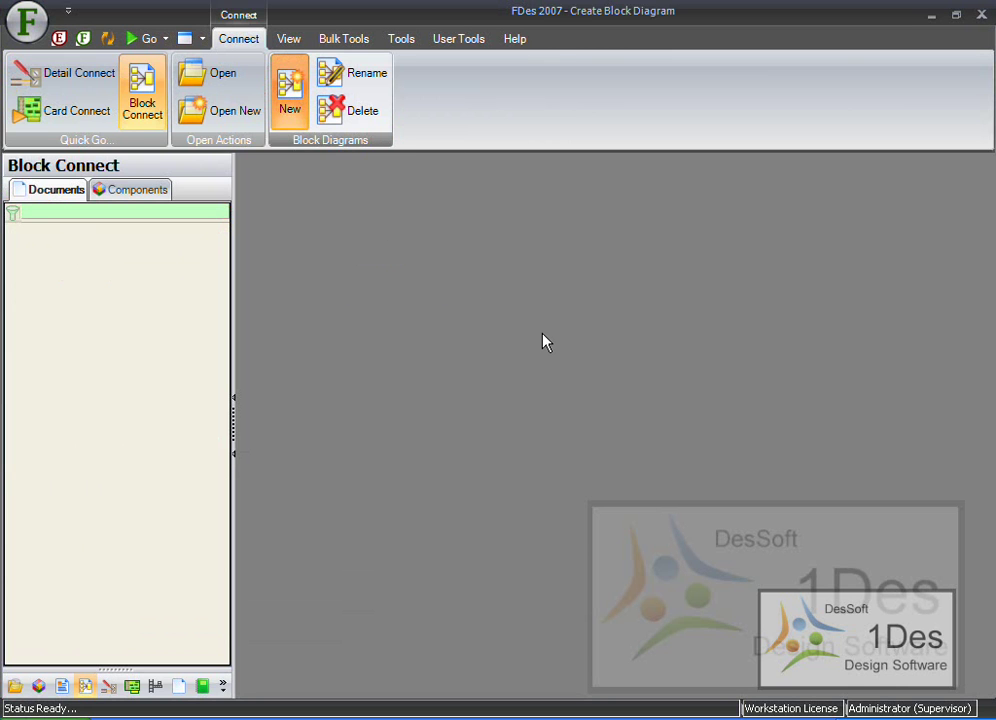
right_click(340, 314)
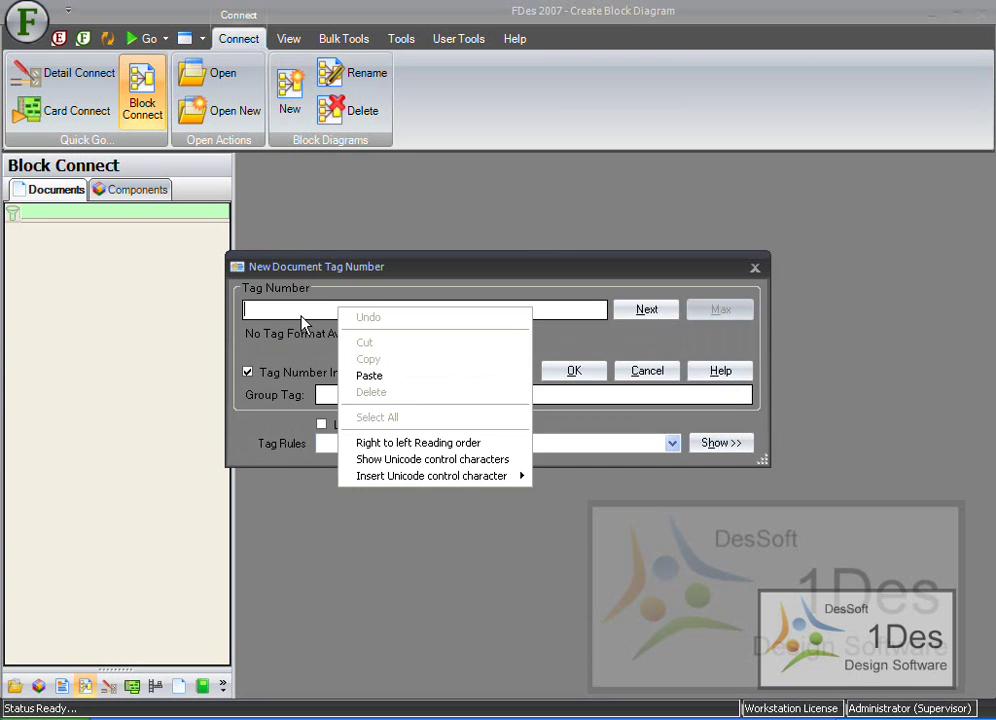
click(300, 313)
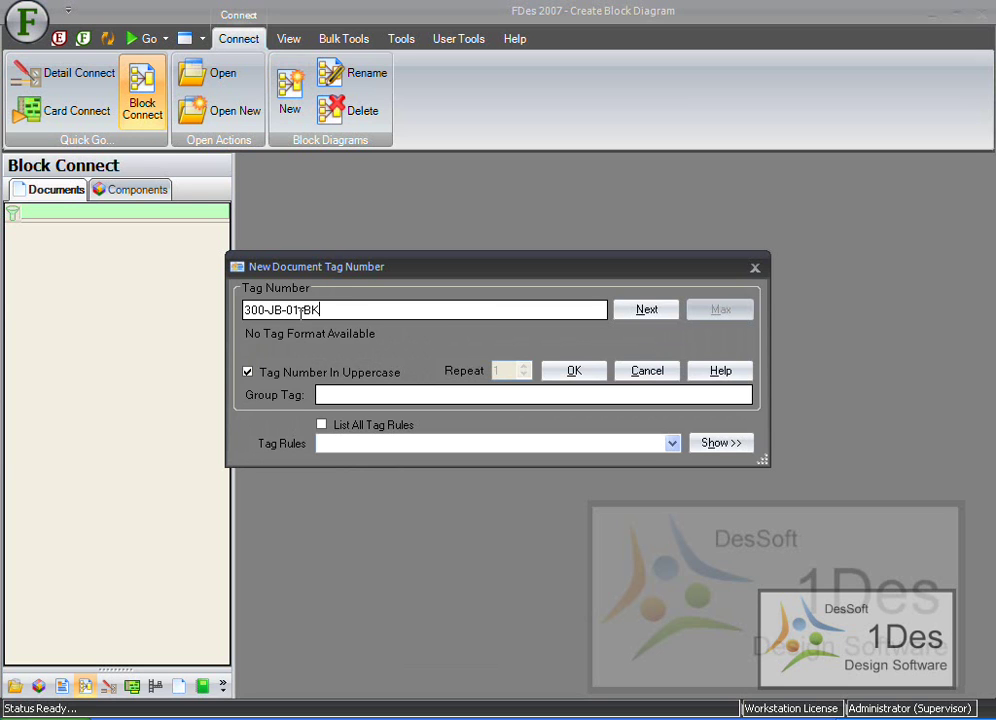
click(590, 370)
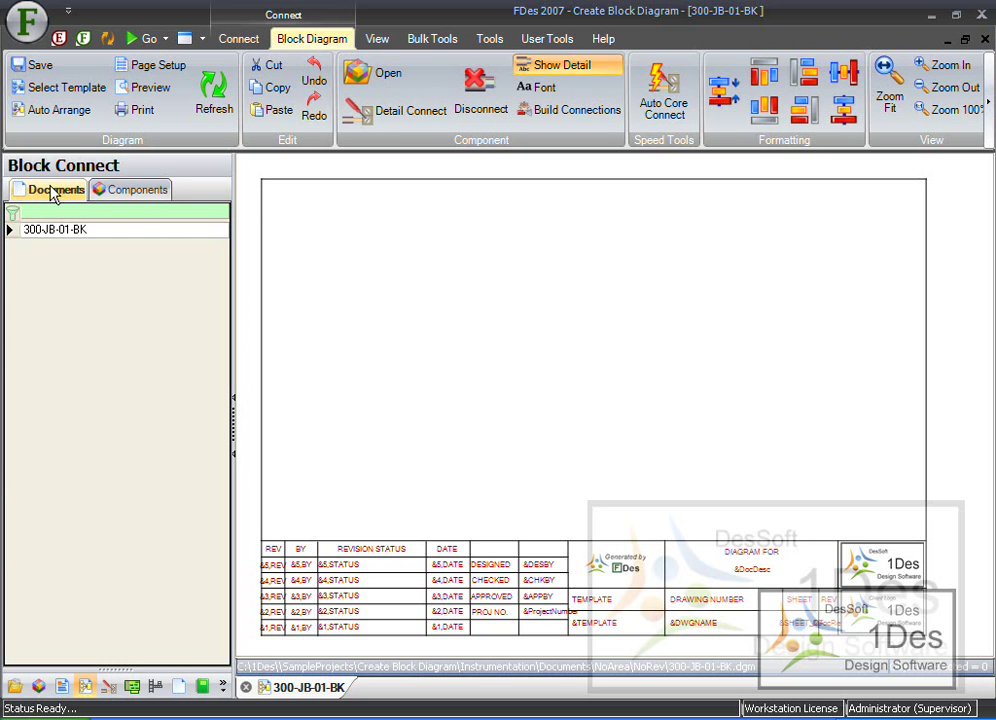
List the loop components and place loop 300-L-001 in the upper left area of the diagram.
click(138, 191)
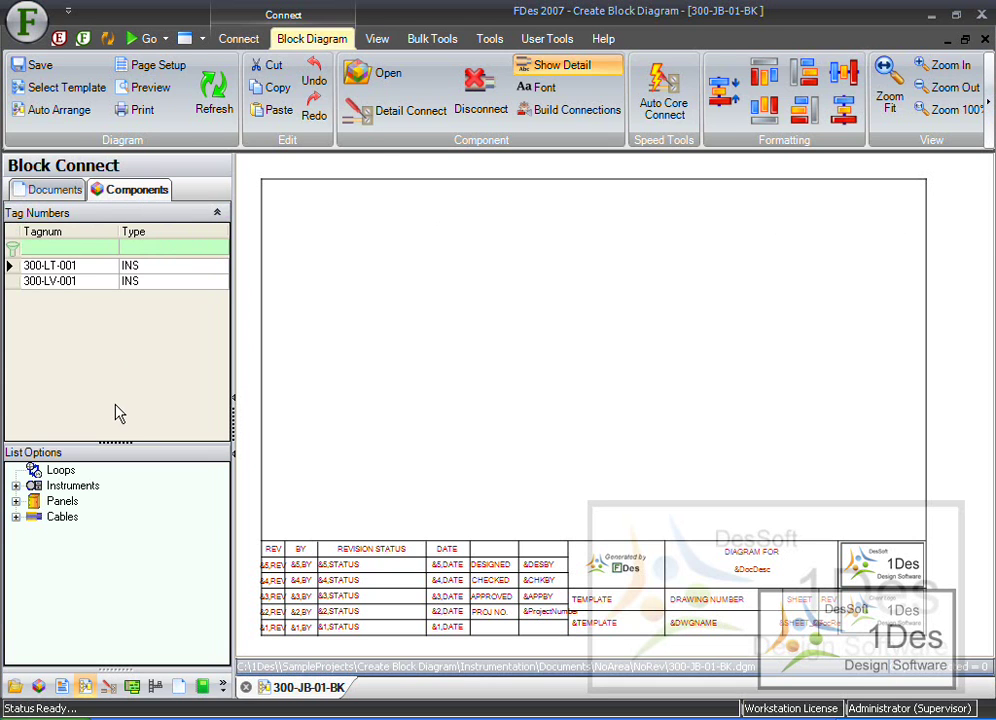
click(58, 470)
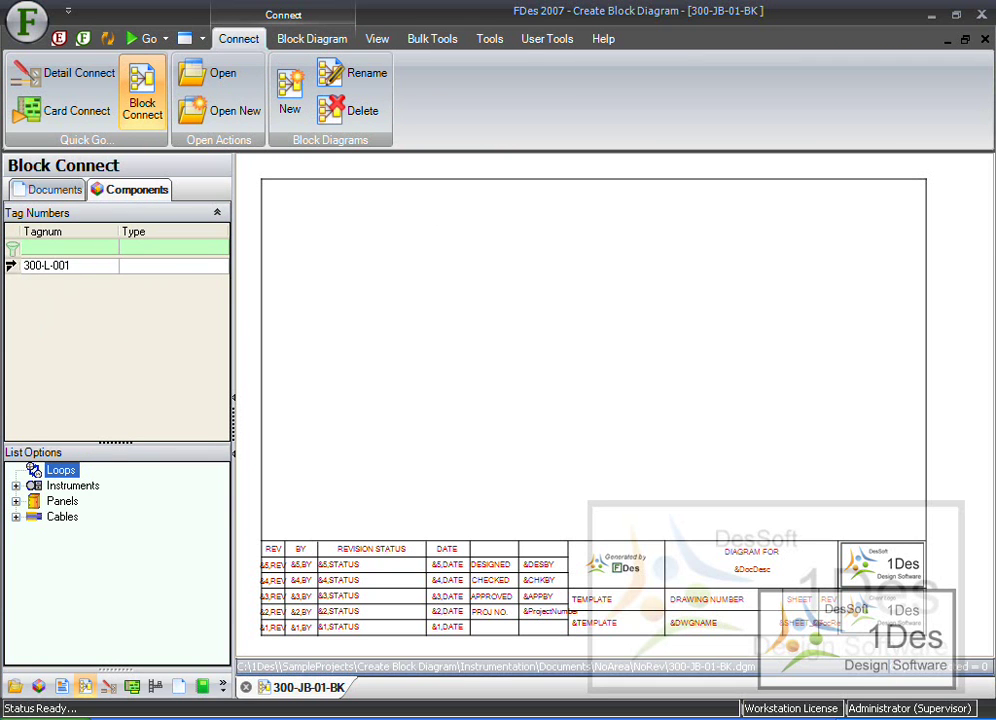
click(42, 267)
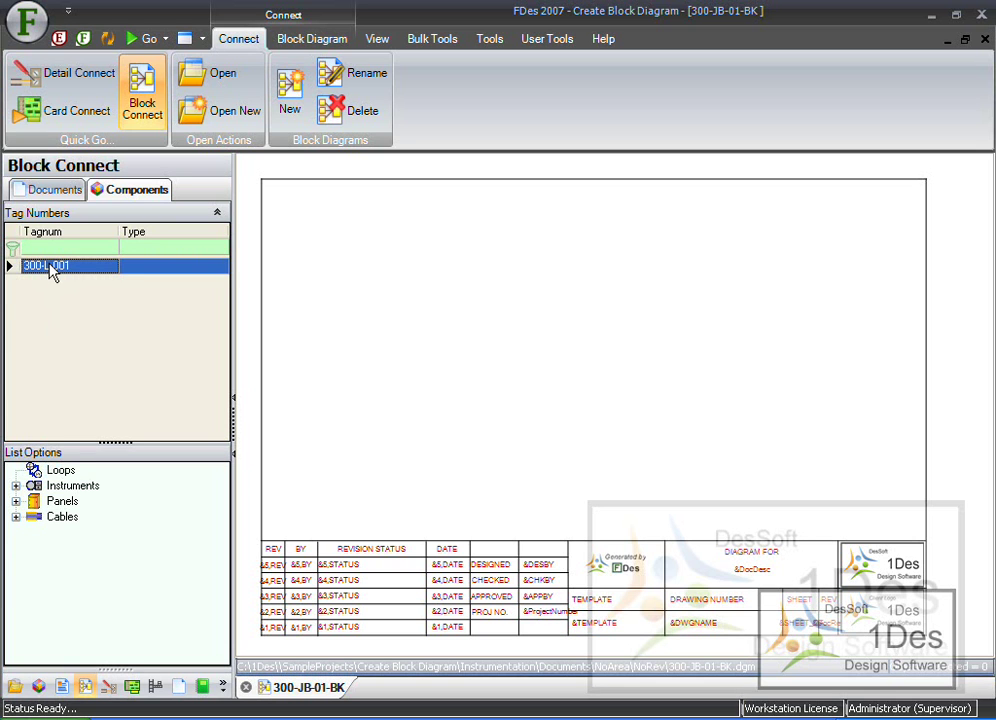
mouse_move(52, 273)
mouse_down()
mouse_move(49, 262)
mouse_move(403, 279)
mouse_up()
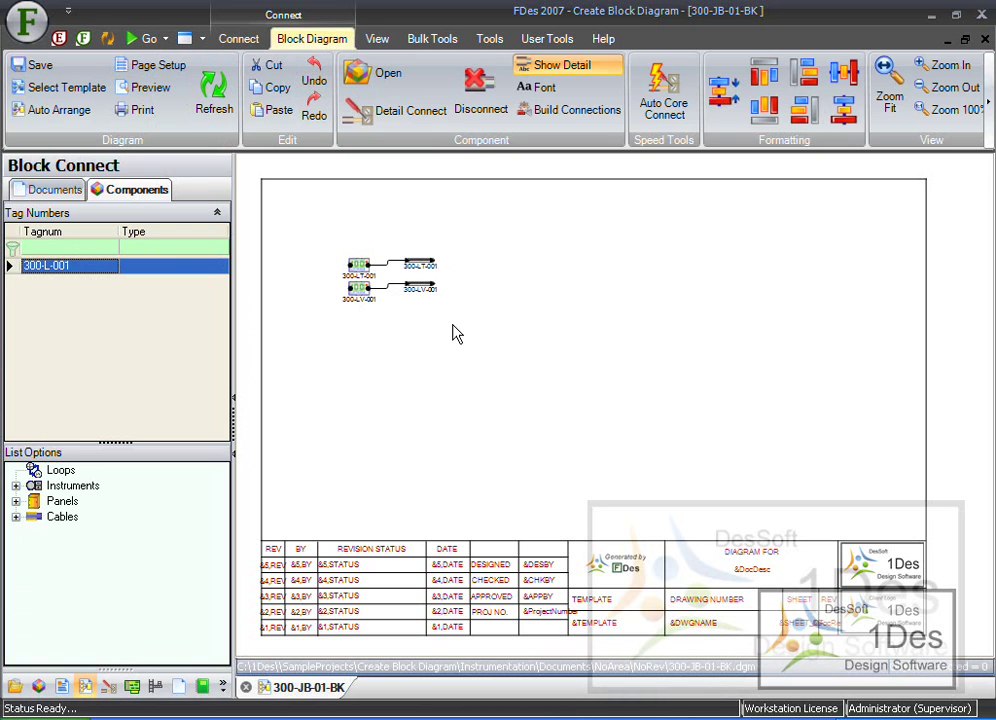
List the panel components and place both 300-JB-001 and 300-PLC-001 on the diagram.
click(52, 502)
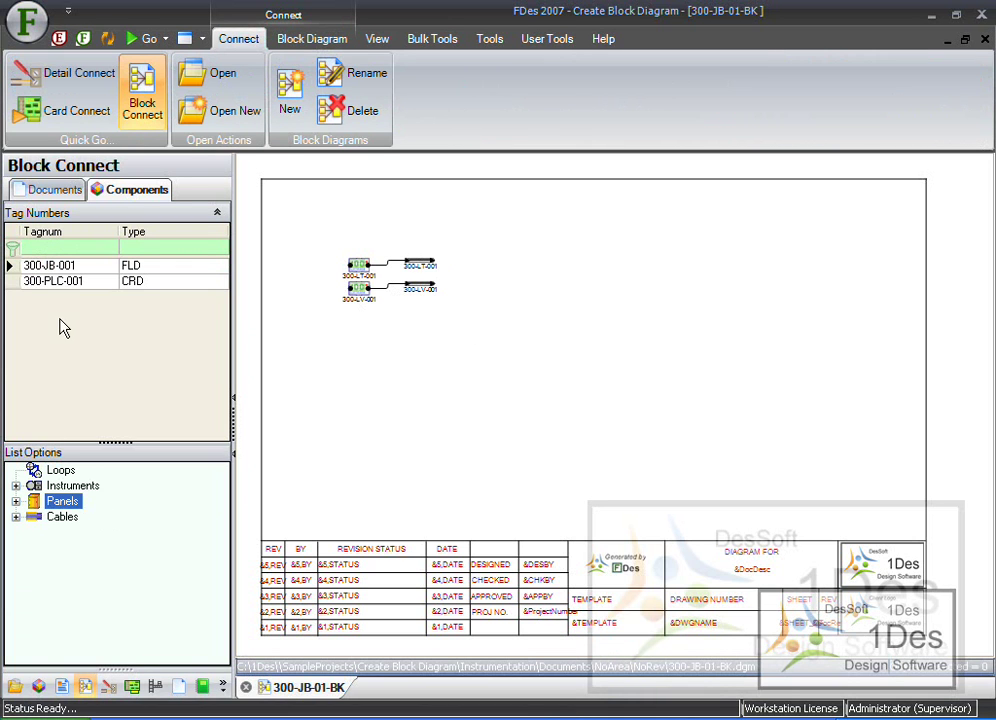
shift+click(68, 280)
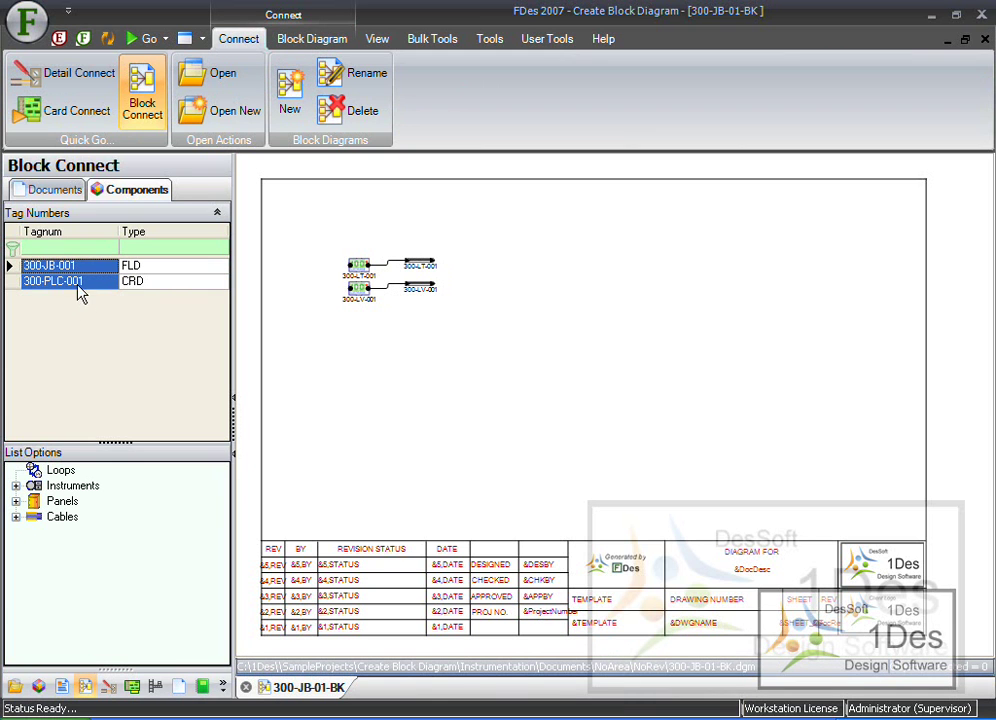
drag(50, 270, 515, 290)
Move panel 300-PLC-001 to the right of the loop cables and junction box 300-JB-001 with its cable between them.
drag(440, 290, 656, 292)
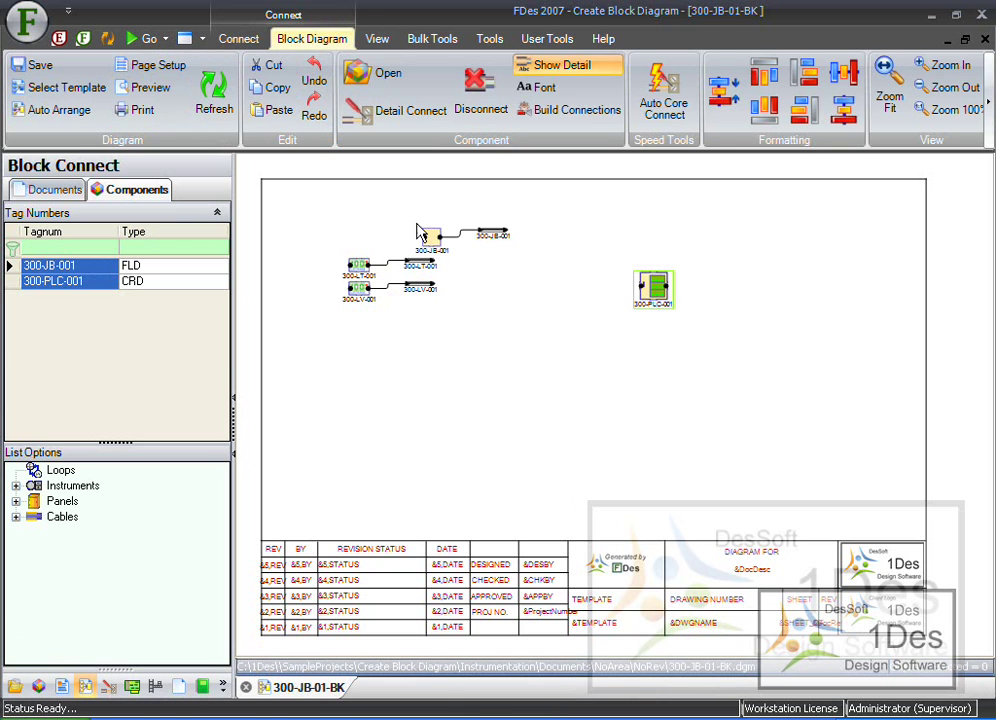
drag(403, 207, 489, 262)
drag(429, 240, 488, 280)
click(593, 335)
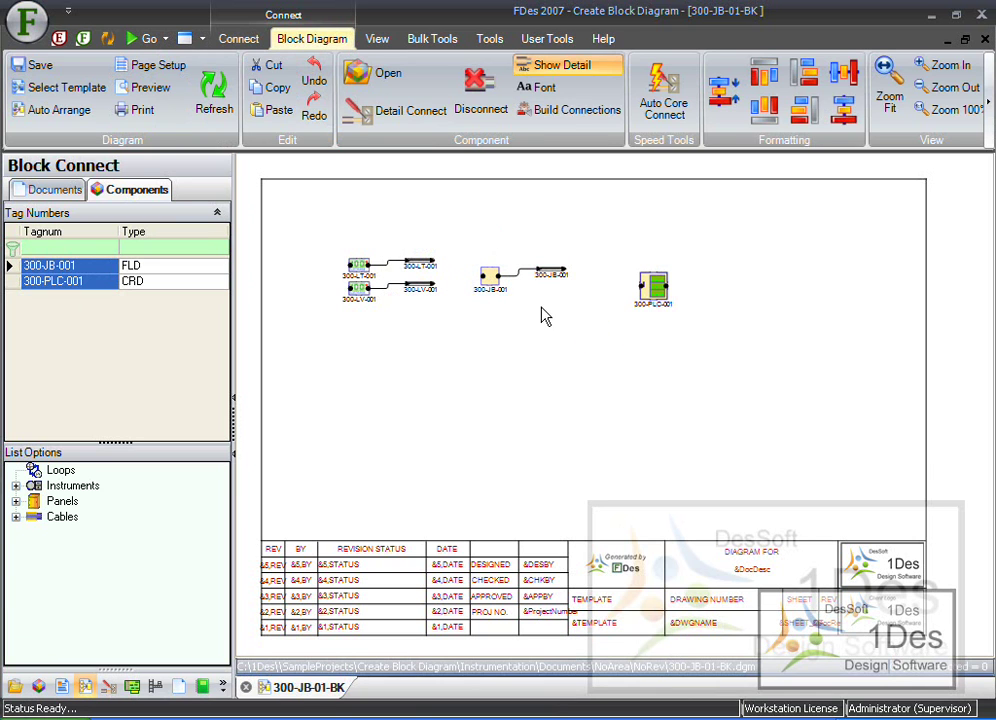
Auto-arrange the diagram and move all its objects down so they sit inside the drawing frame.
click(60, 110)
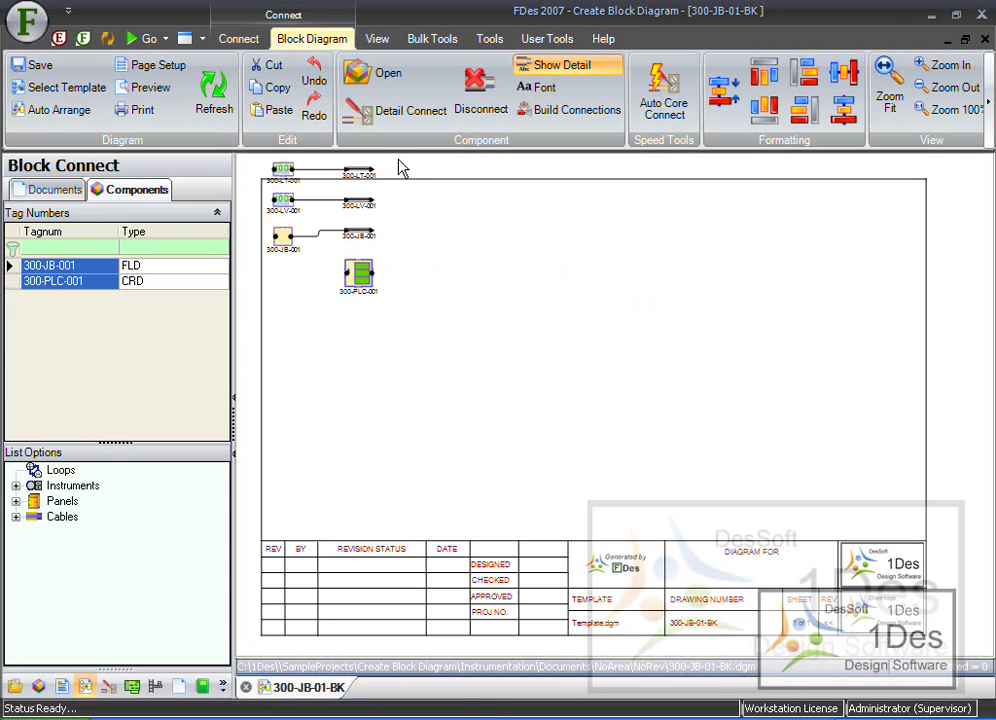
key(ctrl+a)
click(289, 292)
click(470, 303)
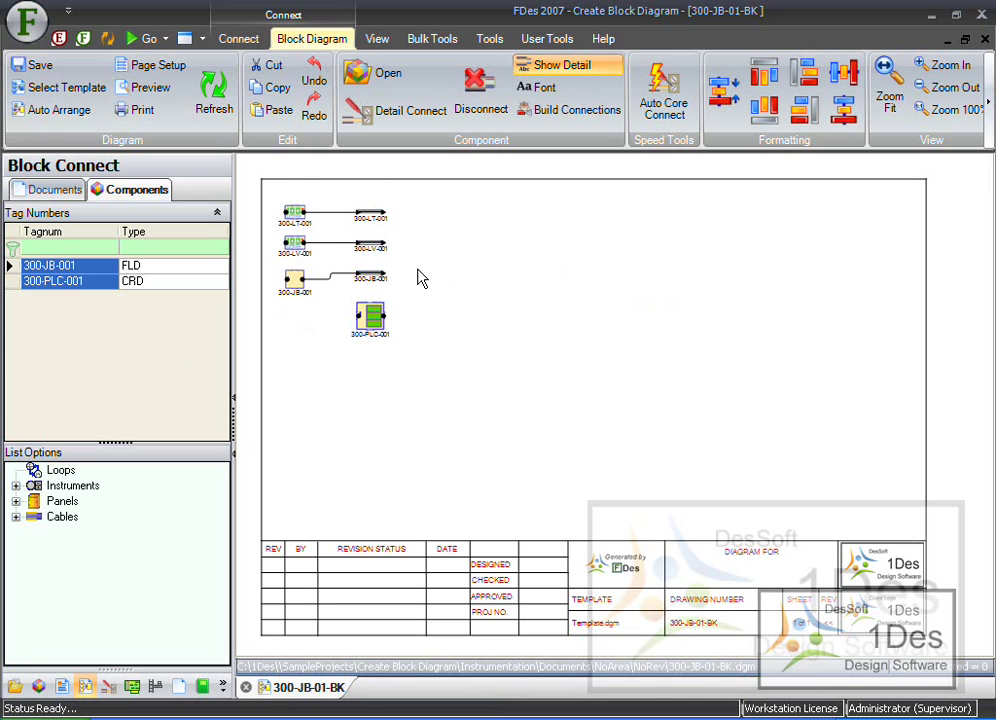
Move junction box 300-JB-001 and its cable to the right of the instrument cables, and 300-PLC-001 to the right of that cable.
drag(413, 273, 268, 367)
click(293, 287)
drag(292, 287, 456, 235)
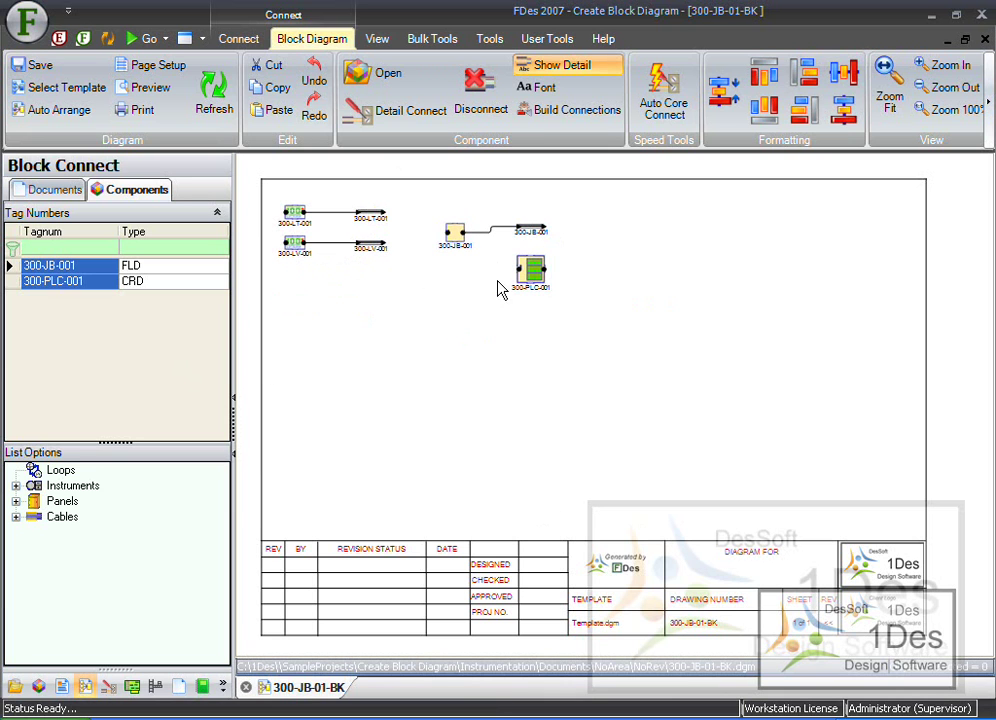
drag(535, 278, 652, 250)
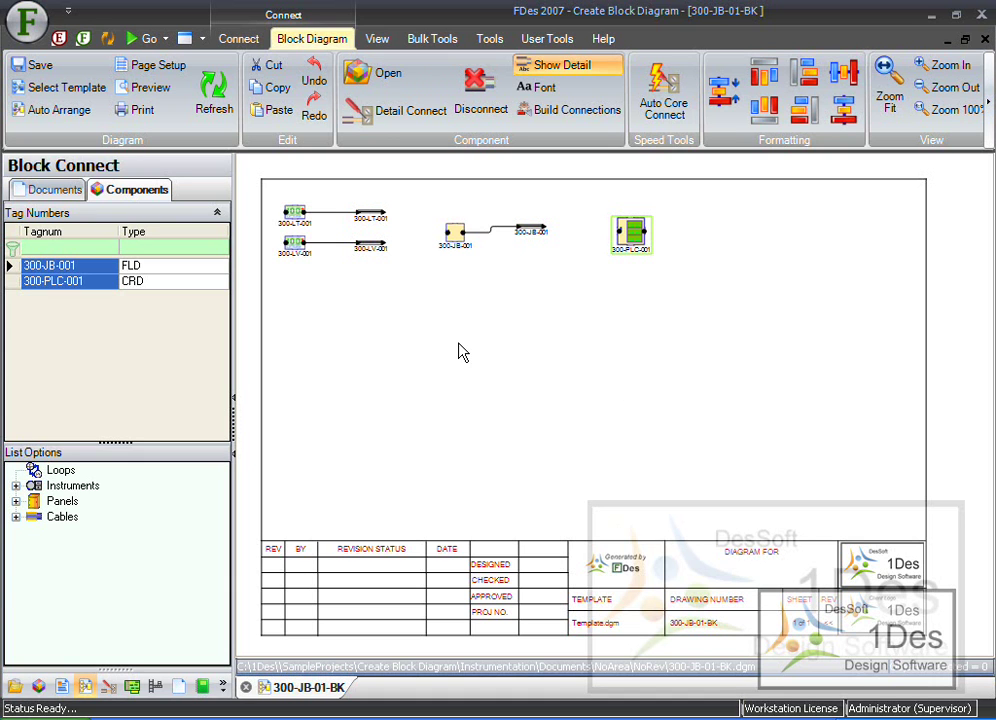
Connect the free ends of cables 300-LT-001 and 300-LV-001 to the left side of junction box 300-JB-001.
click(400, 216)
scroll(390, 216, up, 2)
scroll(345, 213, up, 4)
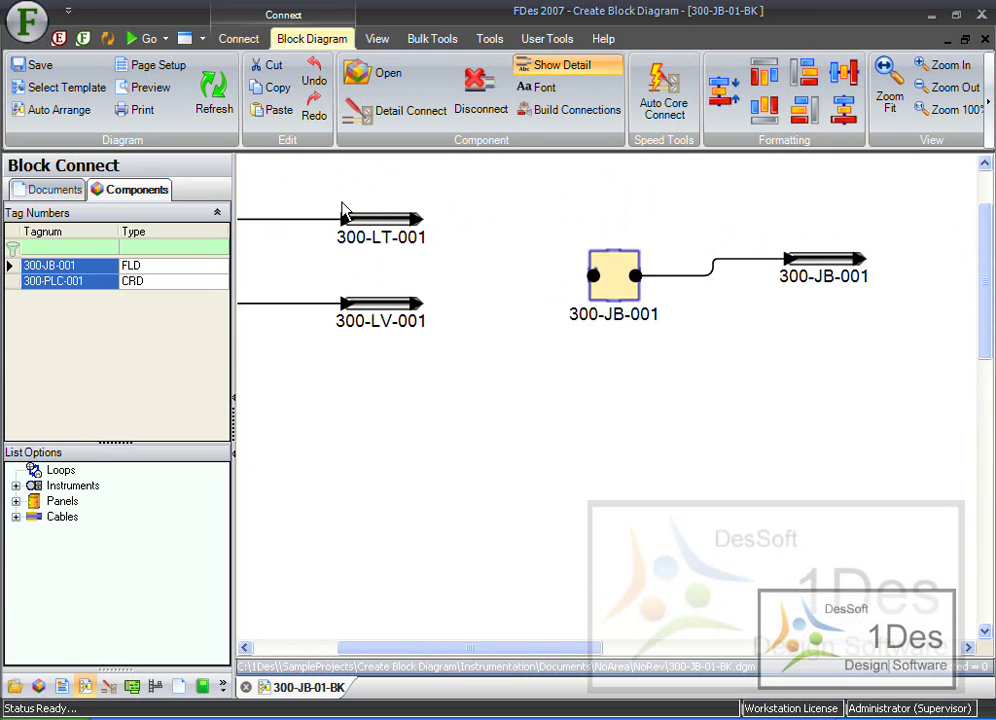
scroll(405, 202, up, 1)
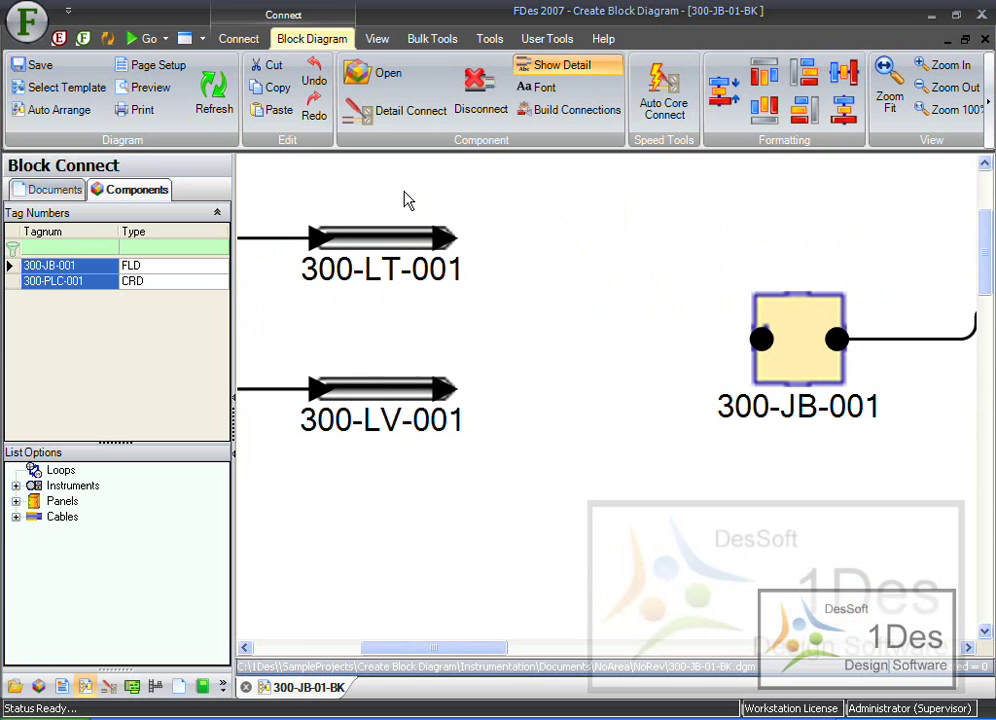
click(450, 237)
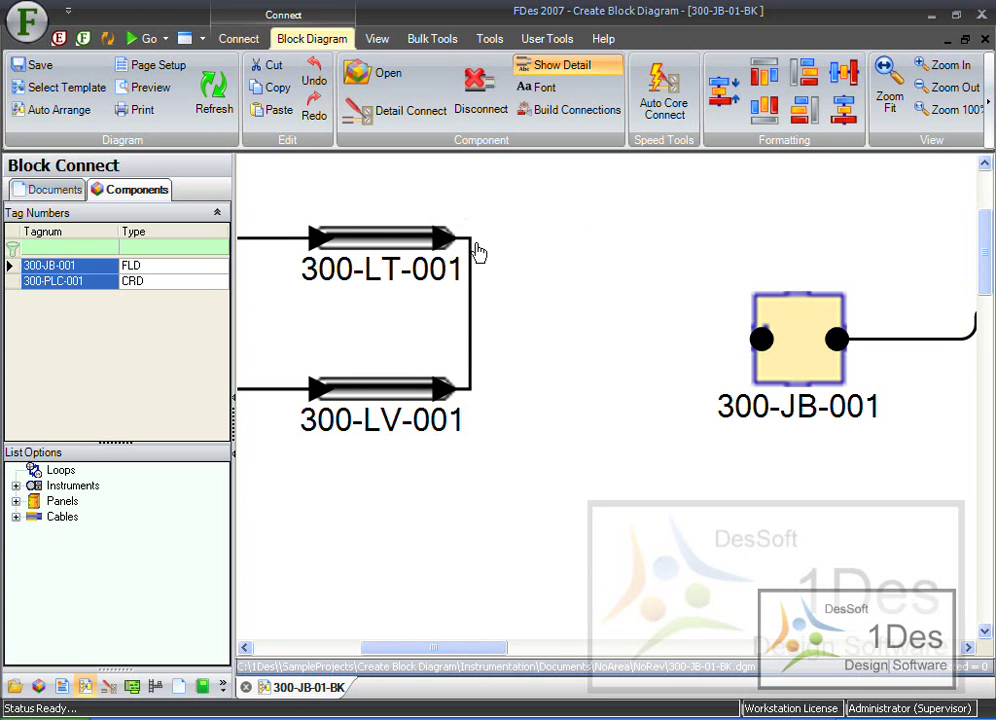
click(761, 341)
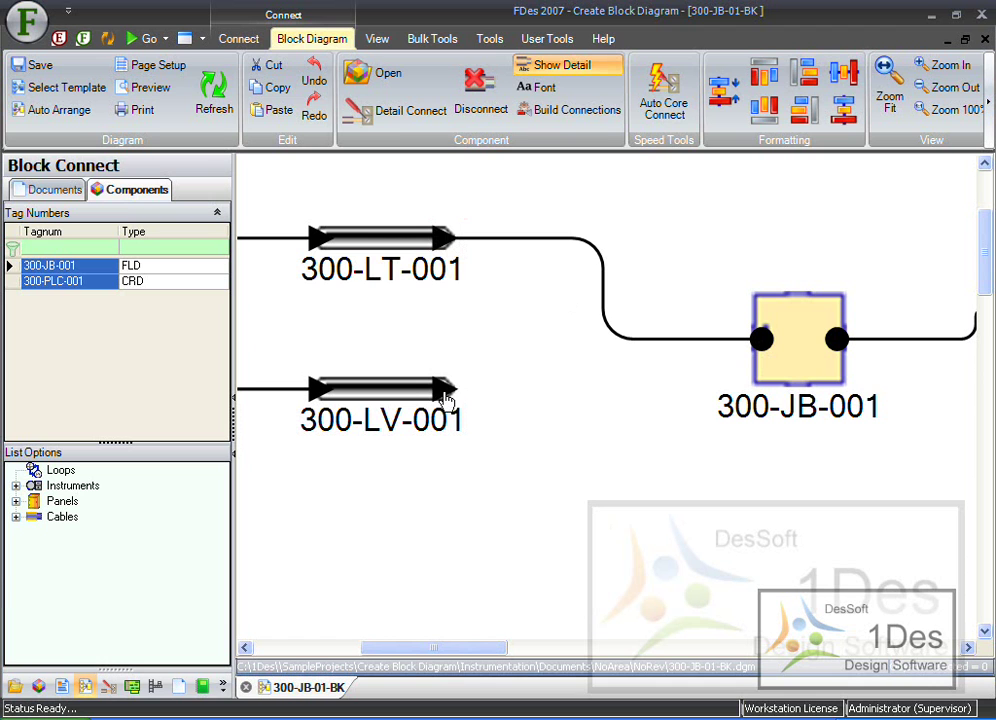
drag(449, 414, 722, 355)
click(745, 349)
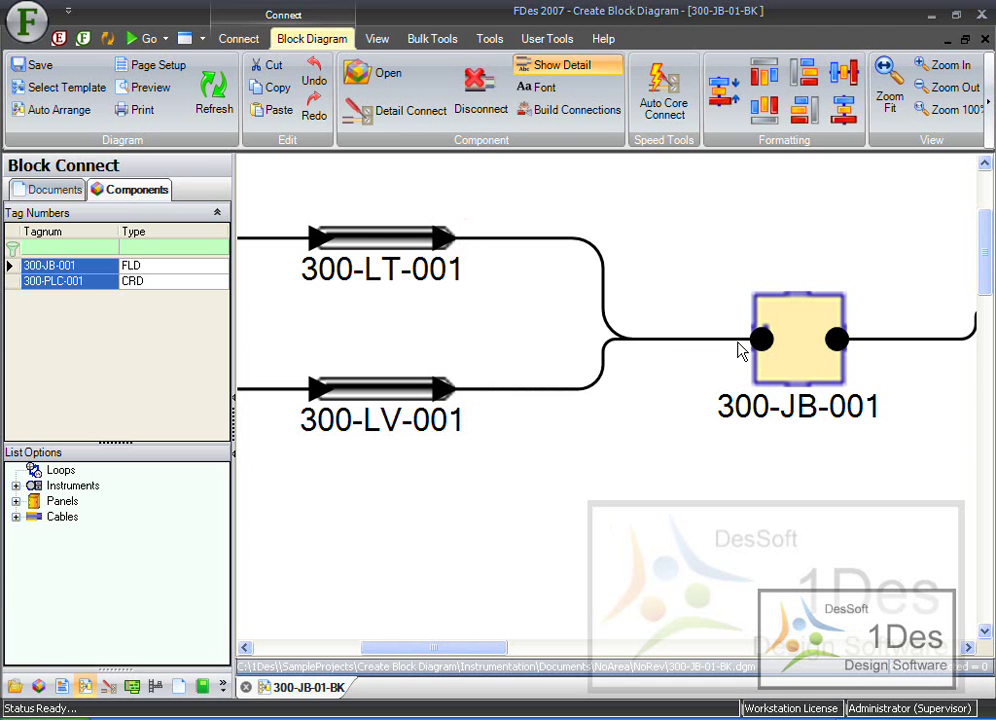
Connect the free end of cable 300-JB-001 to the left side of panel 300-PLC-001.
scroll(351, 500, down, 3)
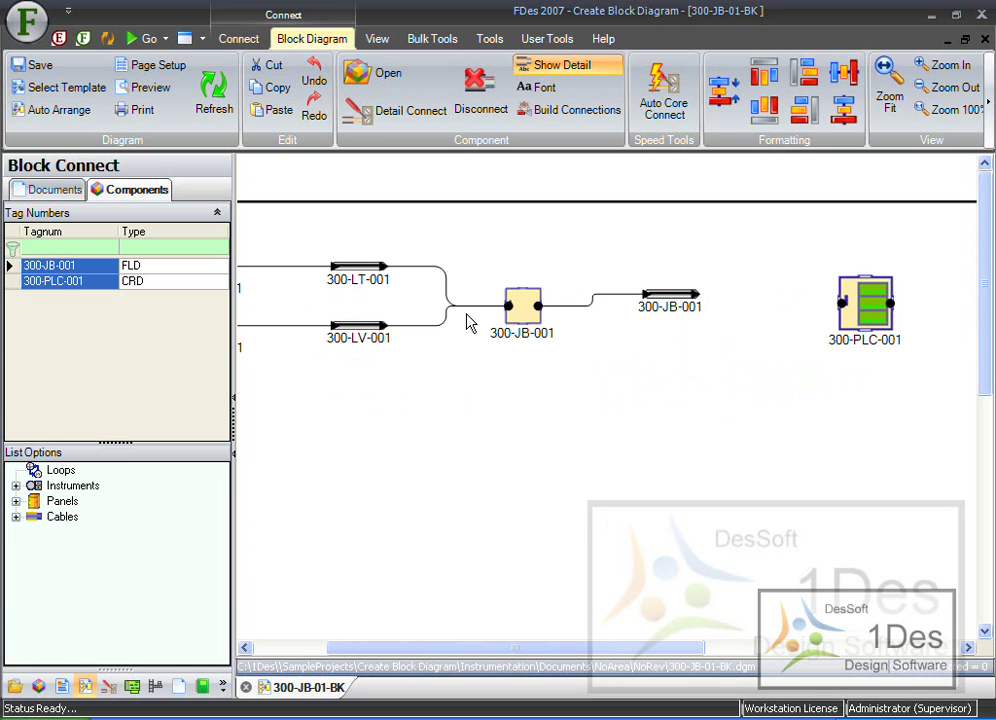
scroll(850, 290, up, 4)
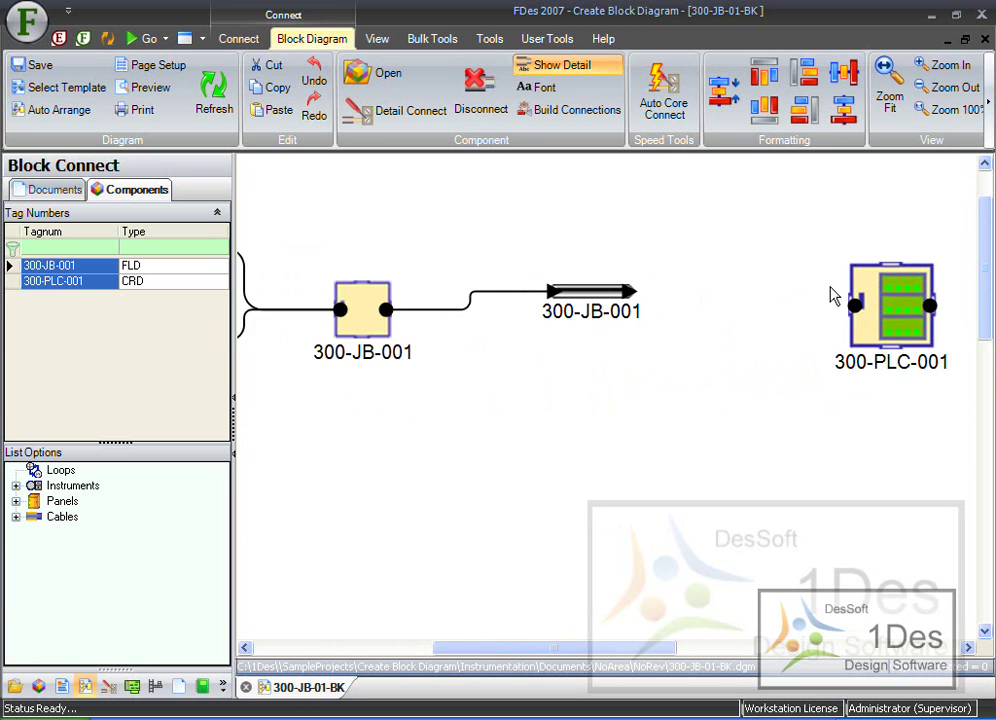
scroll(863, 277, up, 1)
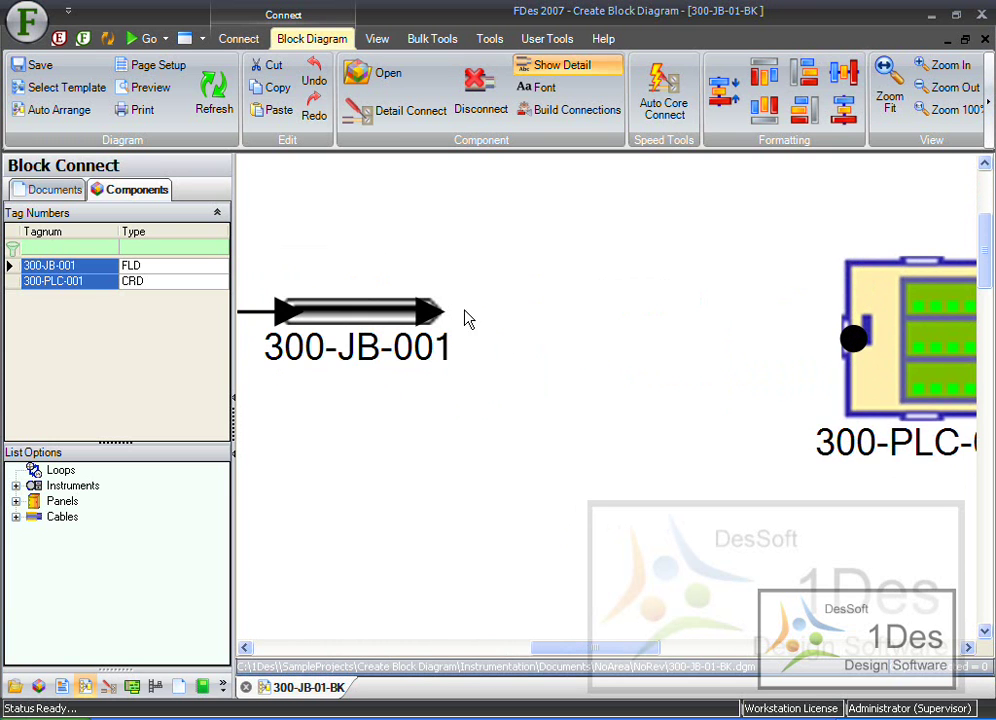
drag(455, 322, 851, 340)
click(774, 262)
scroll(836, 216, down, 3)
scroll(956, 378, down, 2)
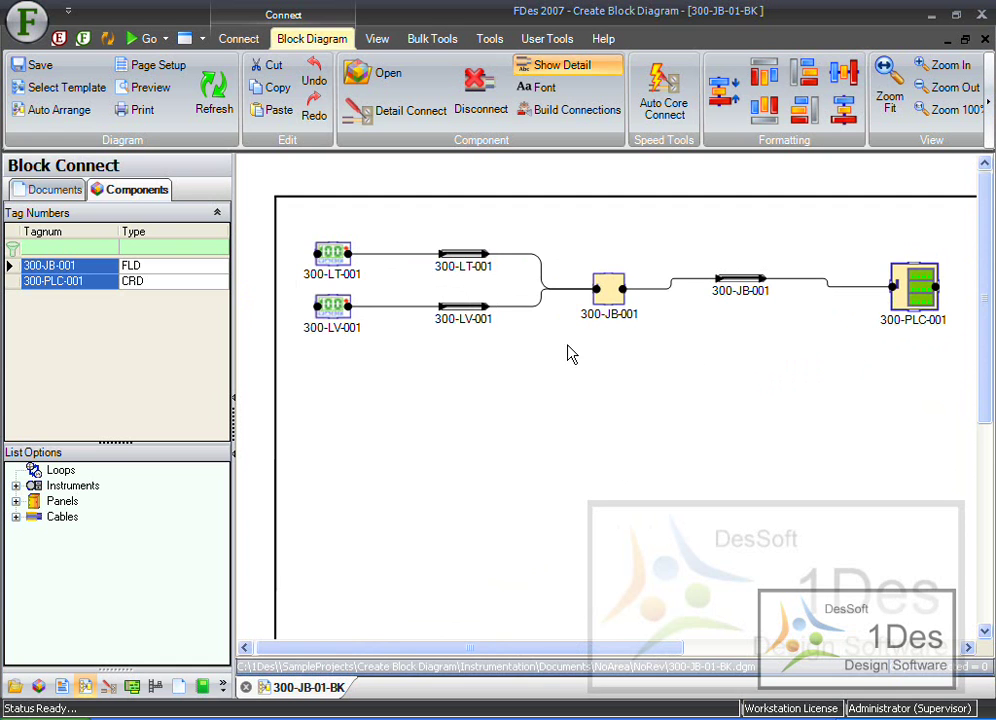
Remove the link between cable 300-LV-001 and junction box 300-JB-001 from the diagram.
click(536, 313)
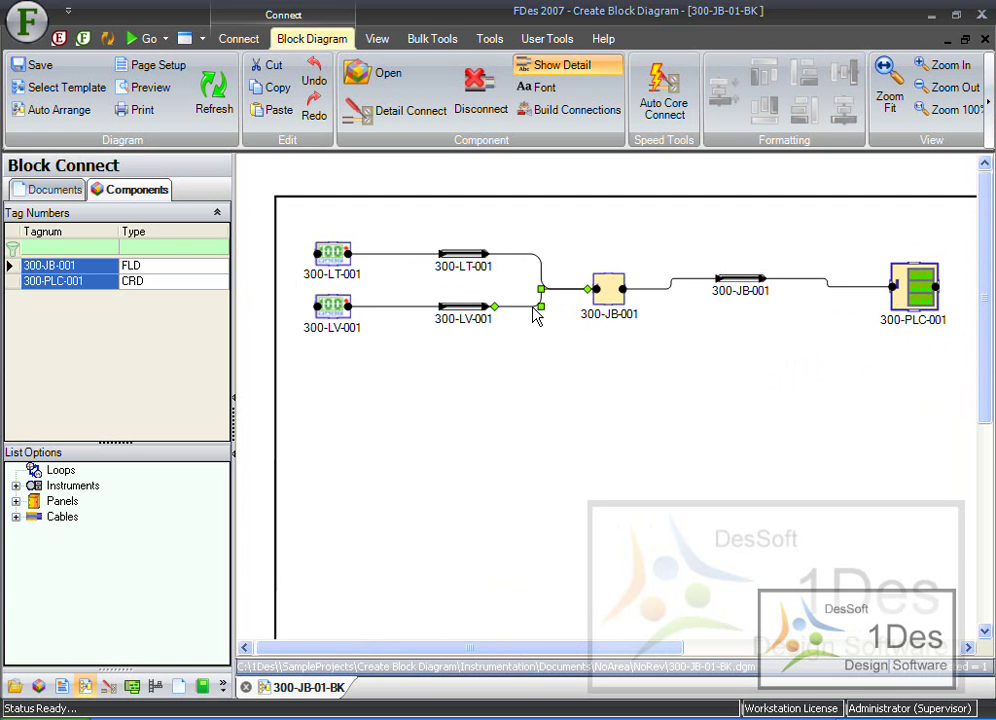
key(Delete)
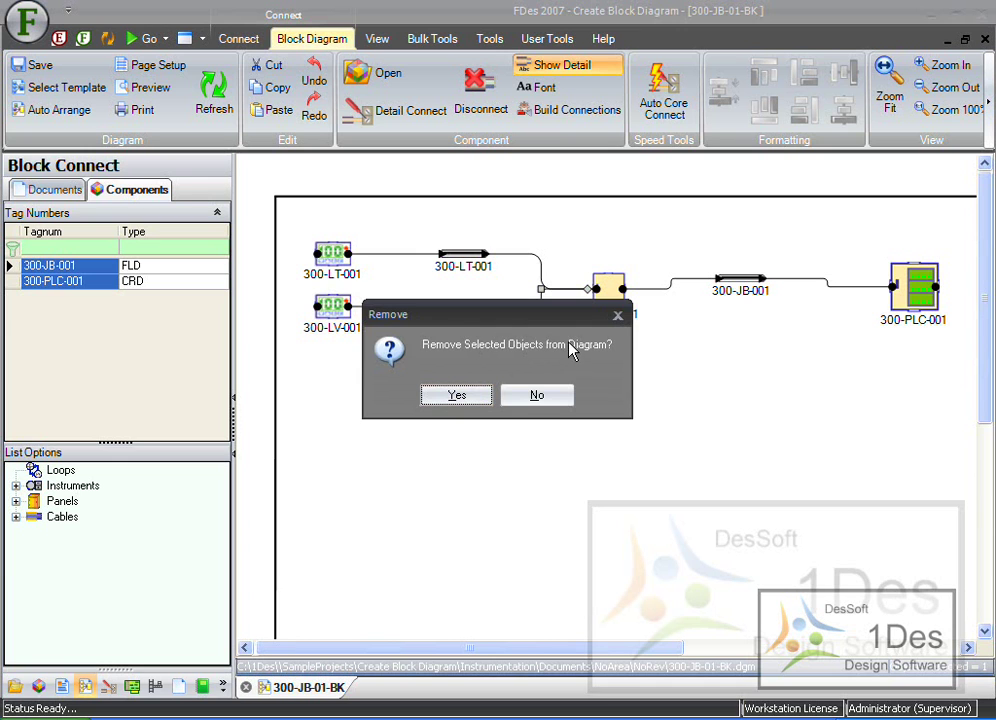
click(458, 396)
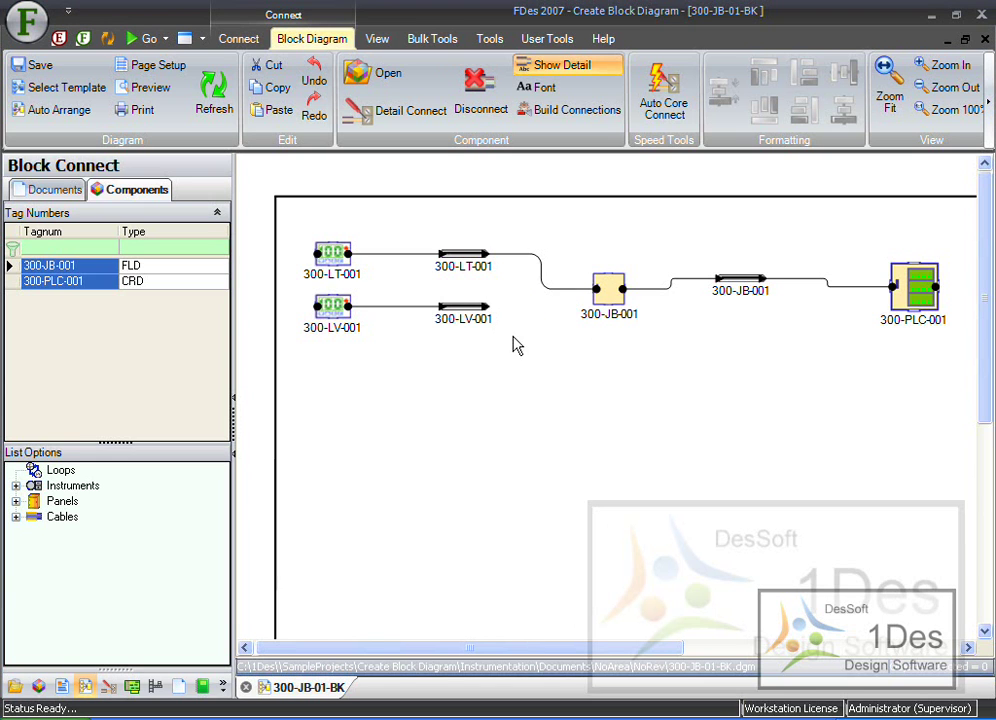
Rebuild the connections of cable 300-LV-001 with Build Connections.
click(470, 318)
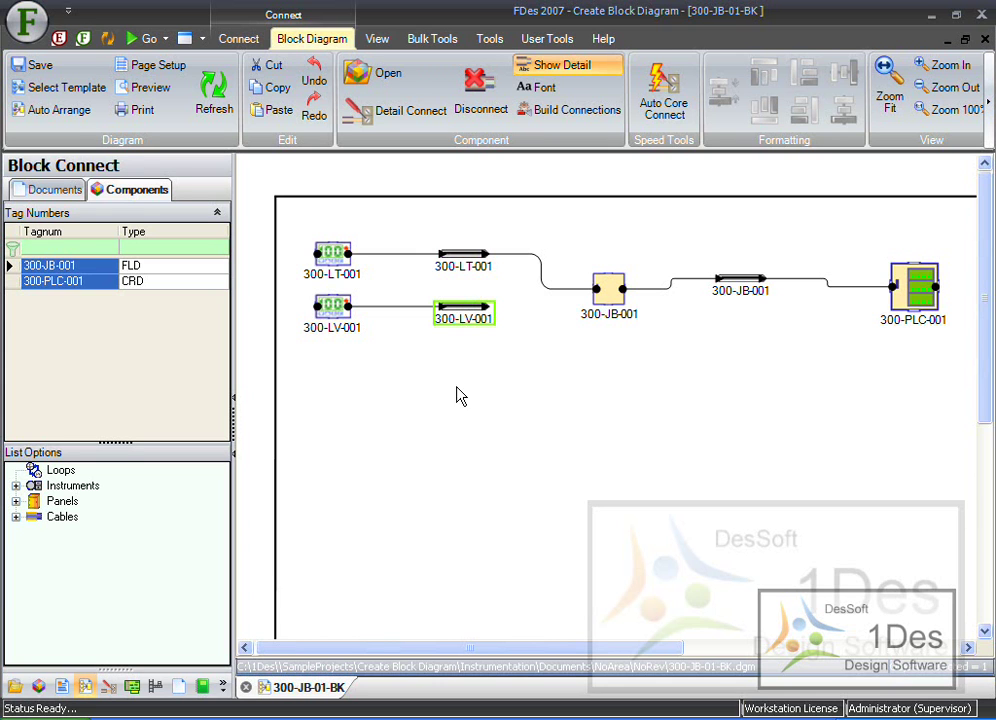
click(570, 111)
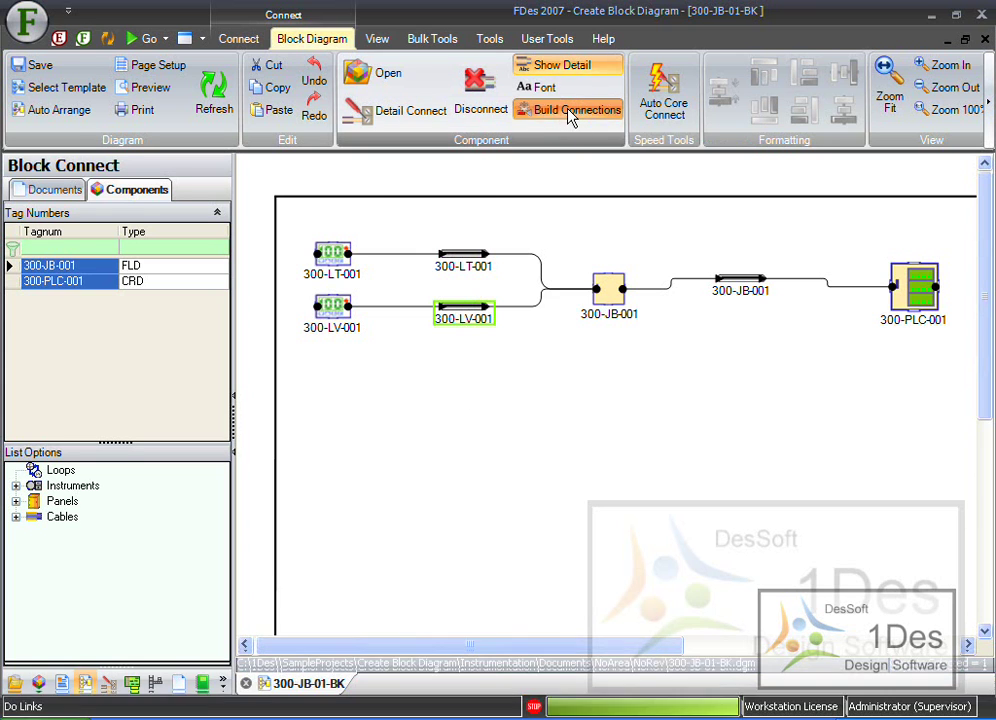
click(568, 343)
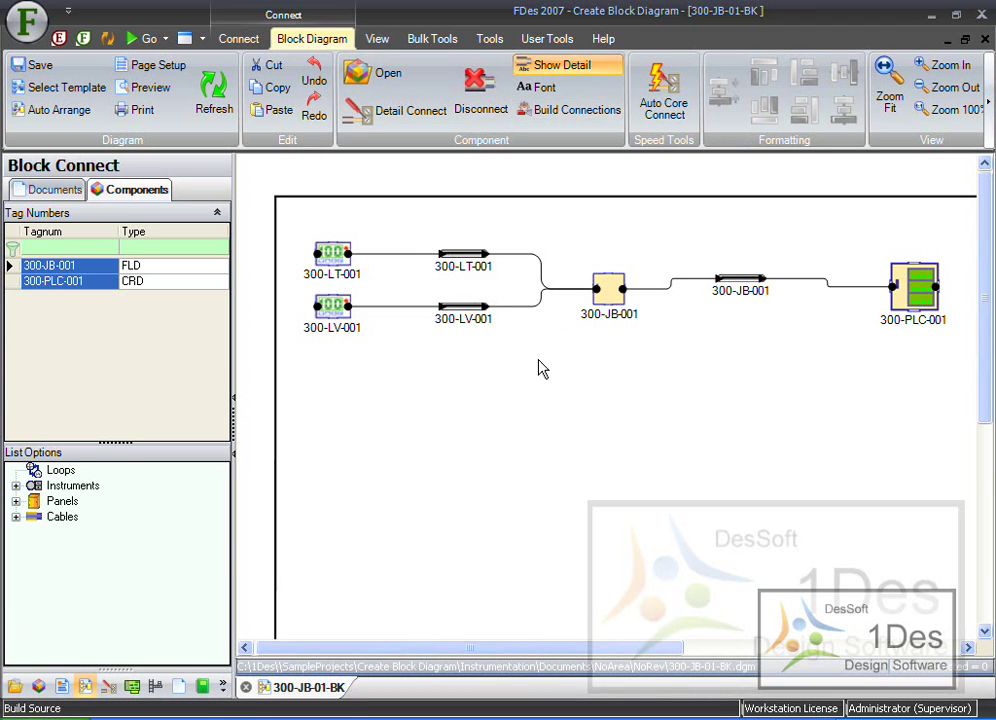
Remove cable 300-LV-001 from the diagram.
drag(534, 356, 404, 293)
key(Delete)
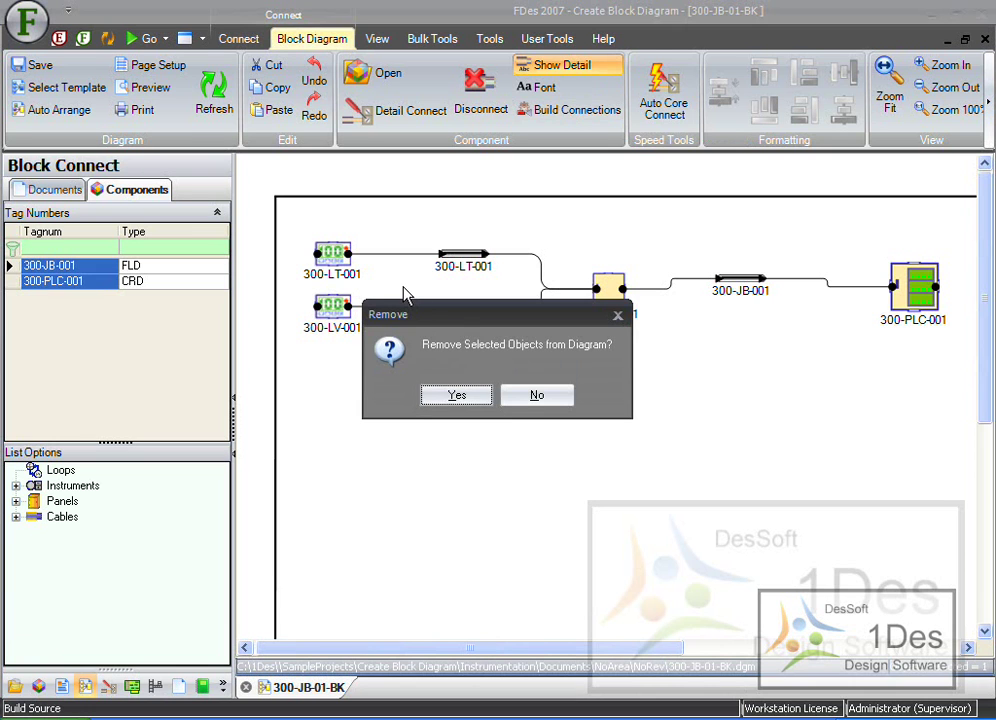
click(460, 397)
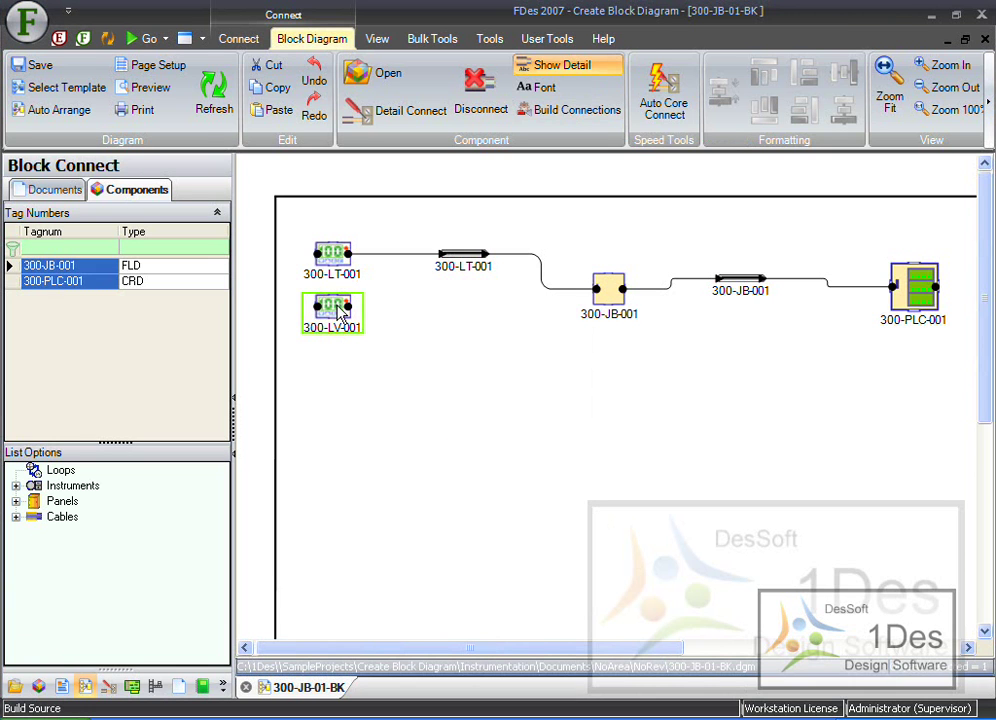
Build the connections of instrument 300-LV-001 and place its cable beneath cable 300-LT-001.
click(575, 112)
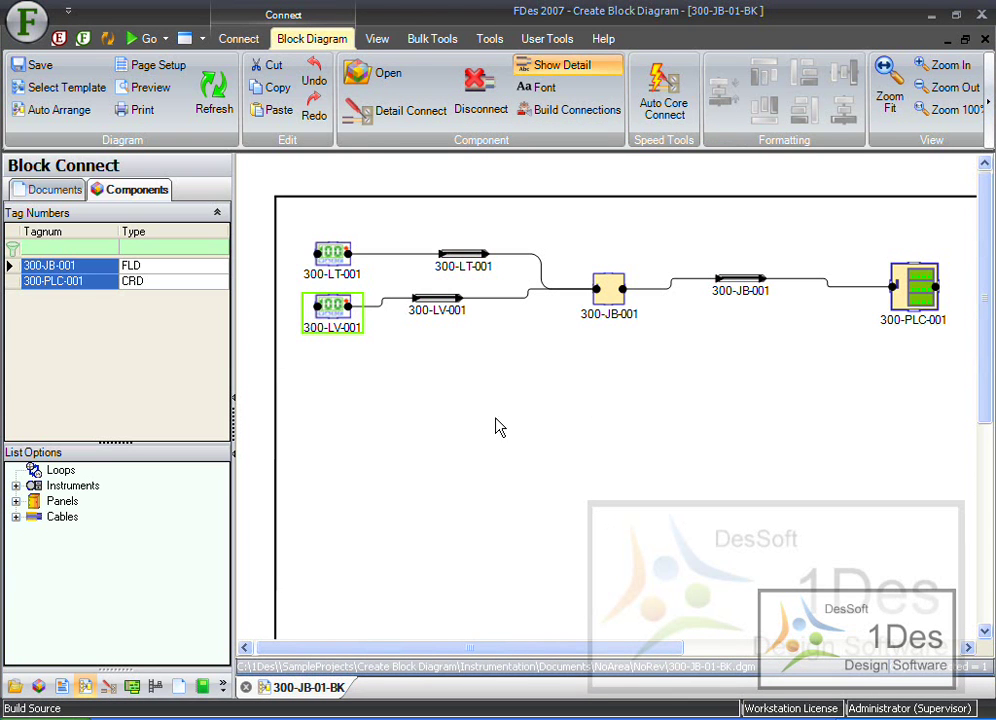
drag(443, 310, 468, 316)
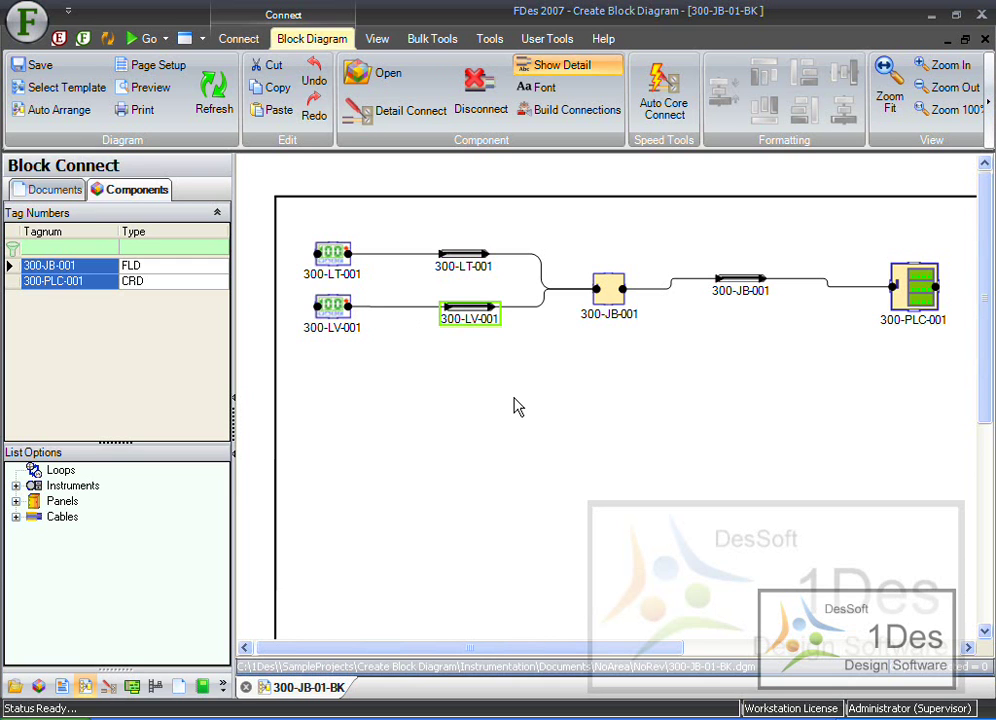
Disconnect junction box 300-JB-001 from cable 300-LV-001 and try Build Connections on the cable.
click(522, 308)
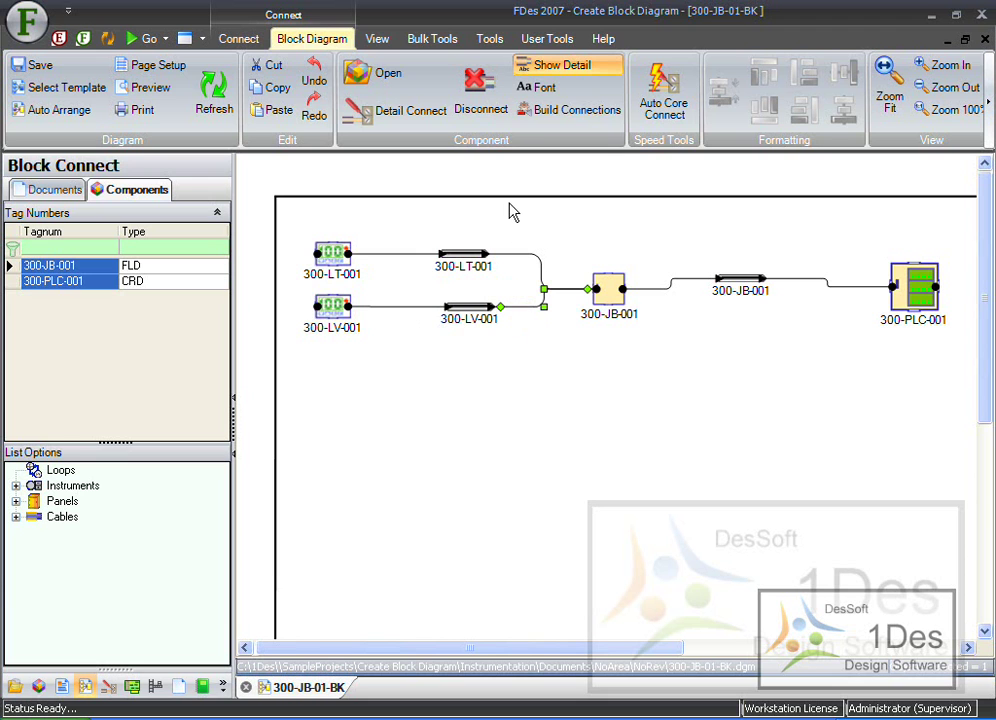
click(478, 82)
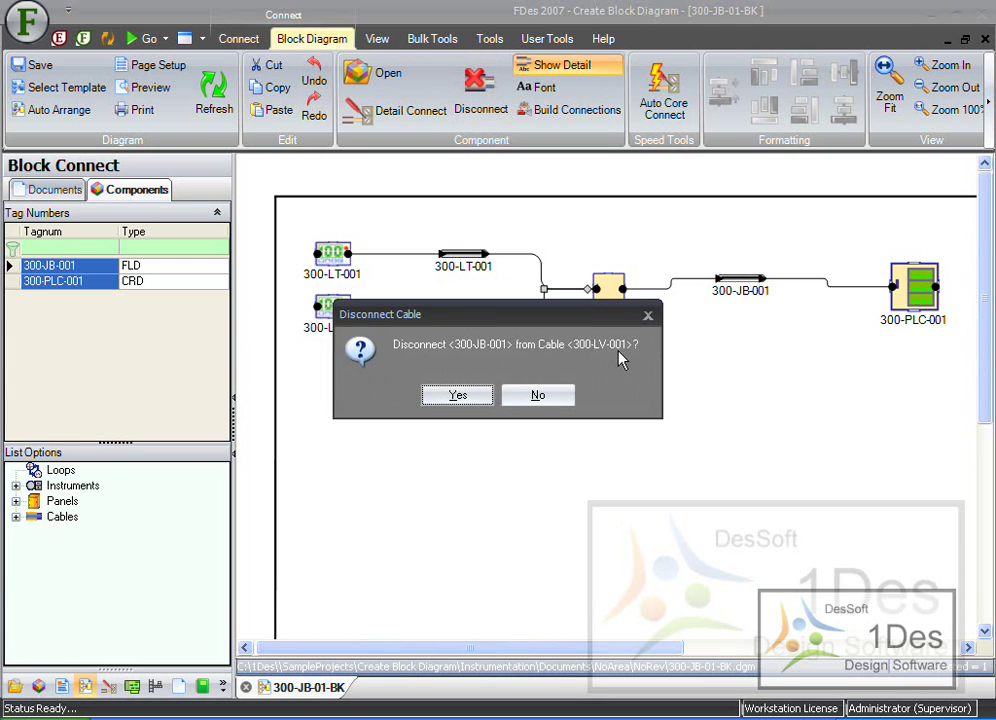
click(476, 397)
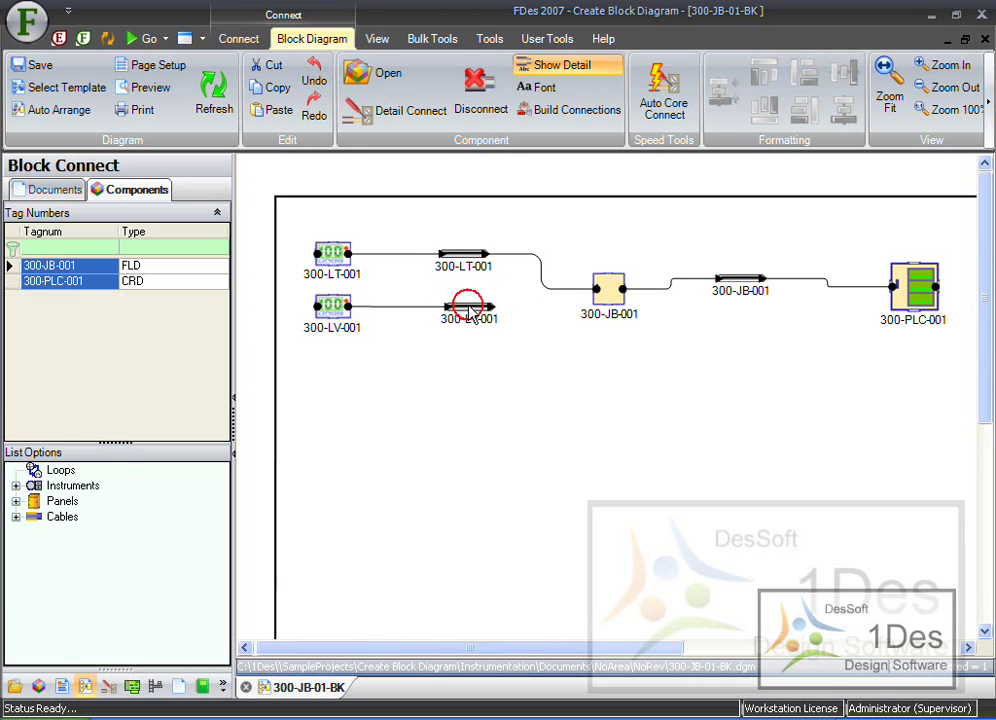
click(578, 110)
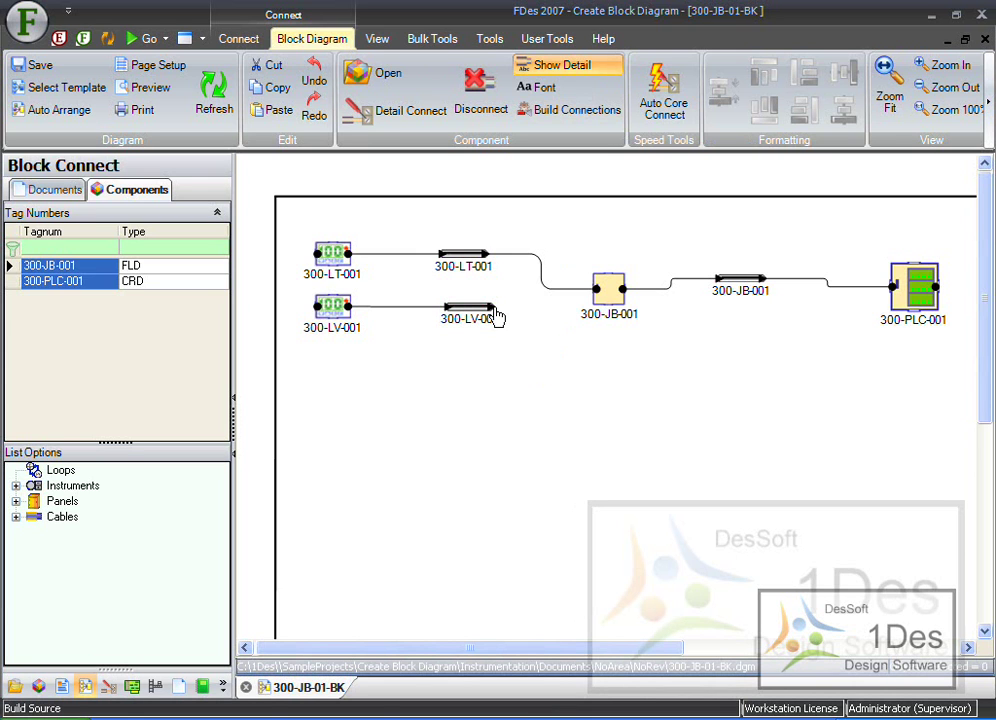
Reconnect the free end of cable 300-LV-001 to the left side of junction box 300-JB-001 and refresh the diagram.
click(521, 313)
click(600, 296)
click(216, 98)
click(589, 423)
Auto-arrange the components of the block diagram.
drag(290, 215, 978, 415)
click(627, 427)
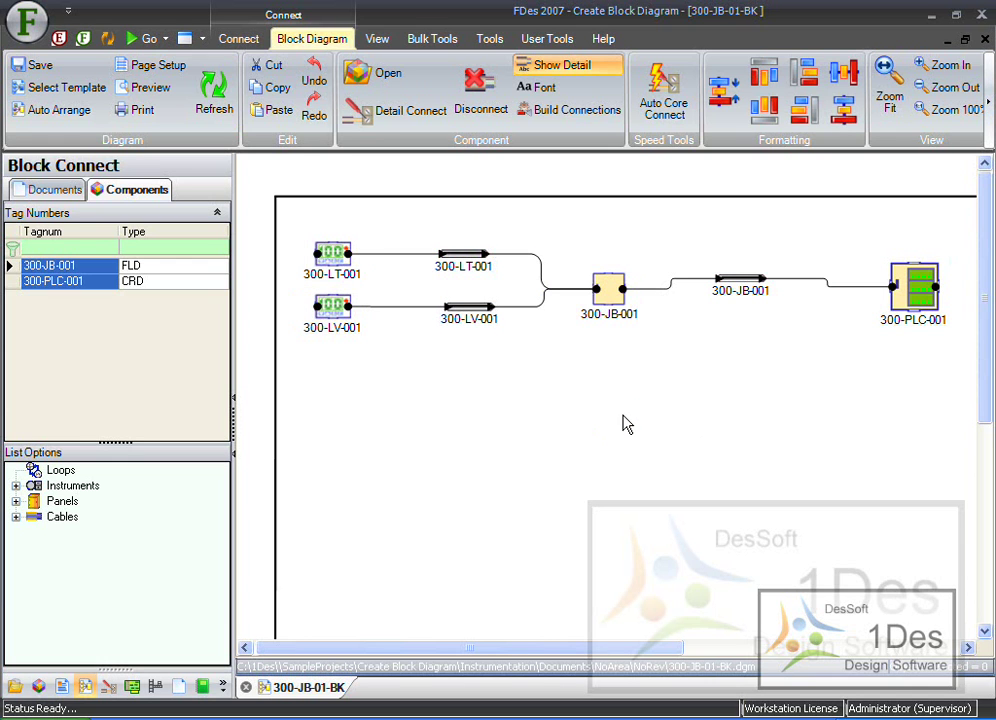
drag(290, 215, 967, 400)
click(667, 416)
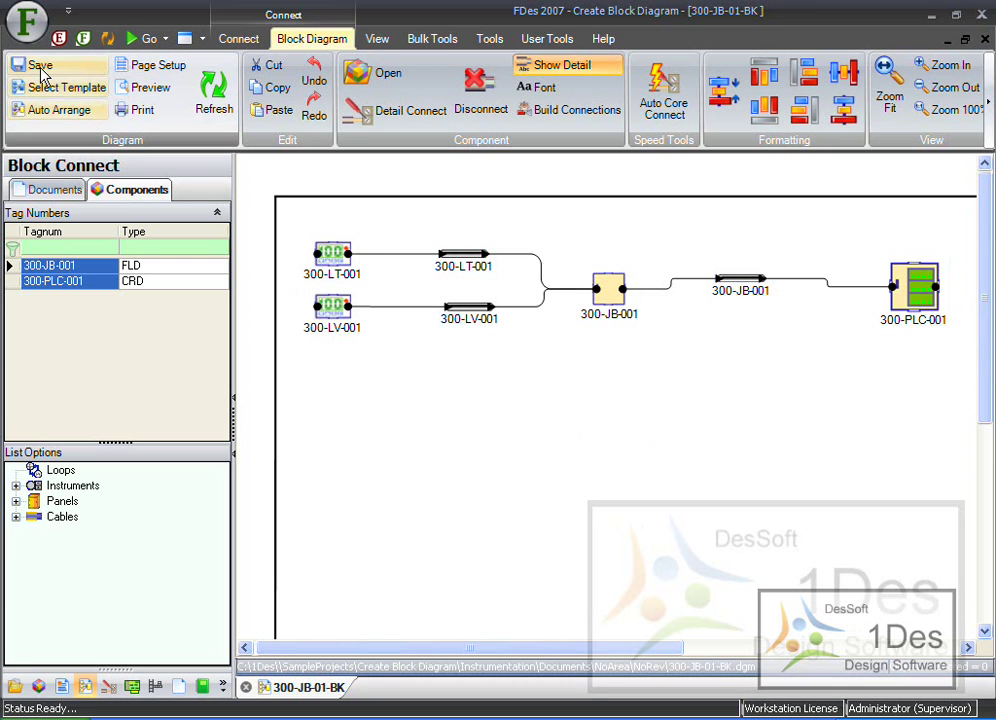
click(60, 109)
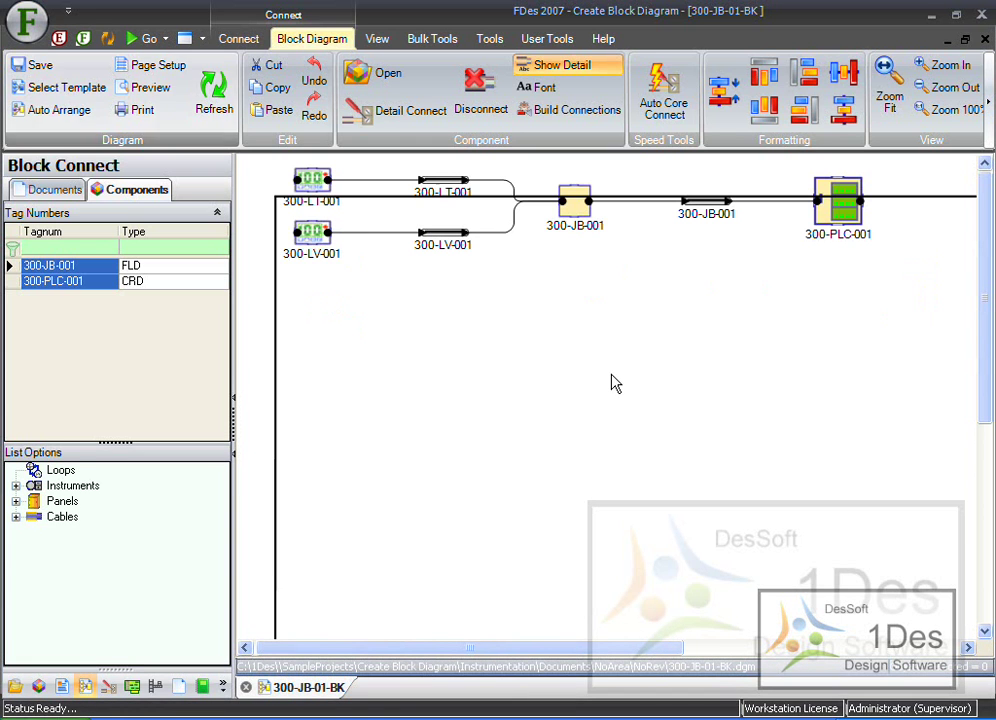
Move all arranged components and their connections together down inside the page border.
drag(265, 156, 951, 378)
key(ctrl+c)
key(ctrl+v)
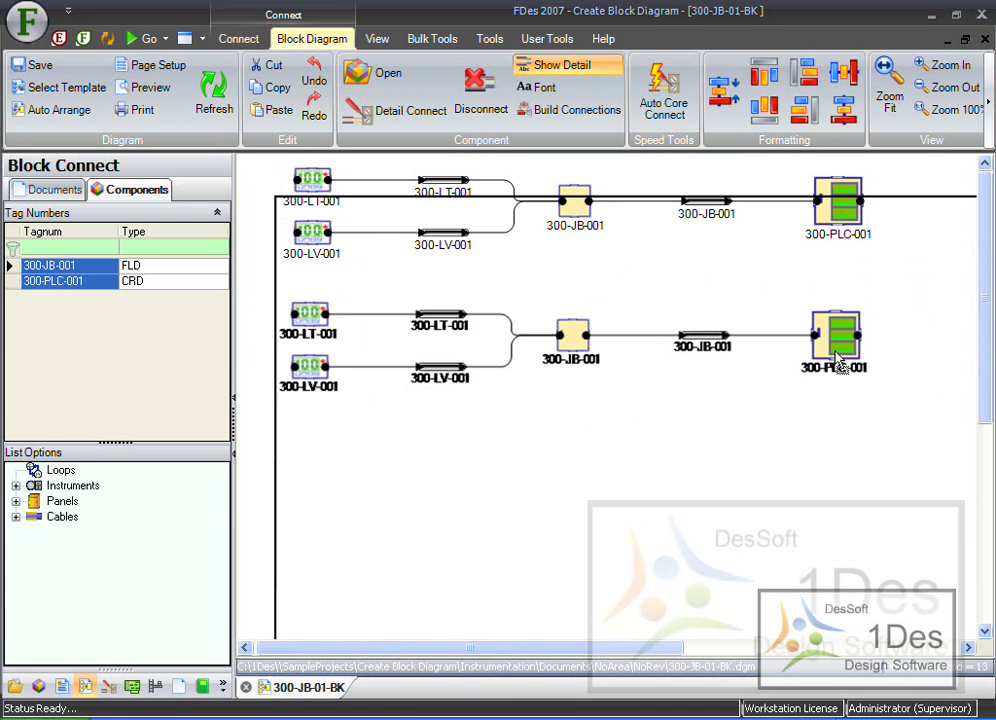
drag(838, 365, 872, 300)
click(870, 442)
Move cable 300-JB-001 up out of line and align its top edge with junction box 300-JB-001.
drag(748, 308, 685, 257)
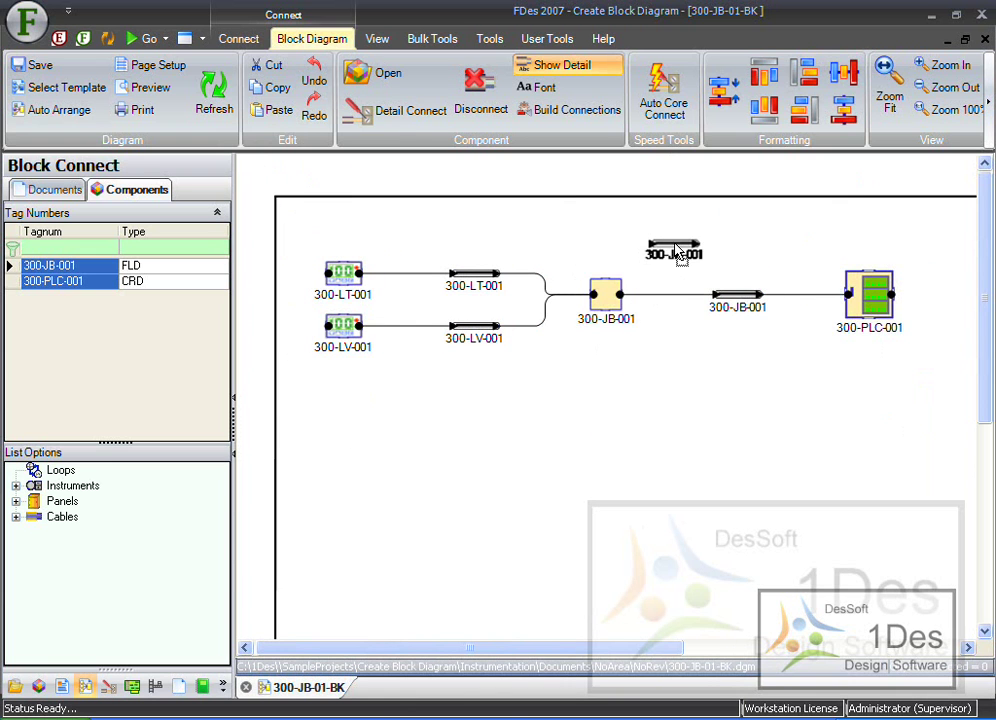
click(612, 312)
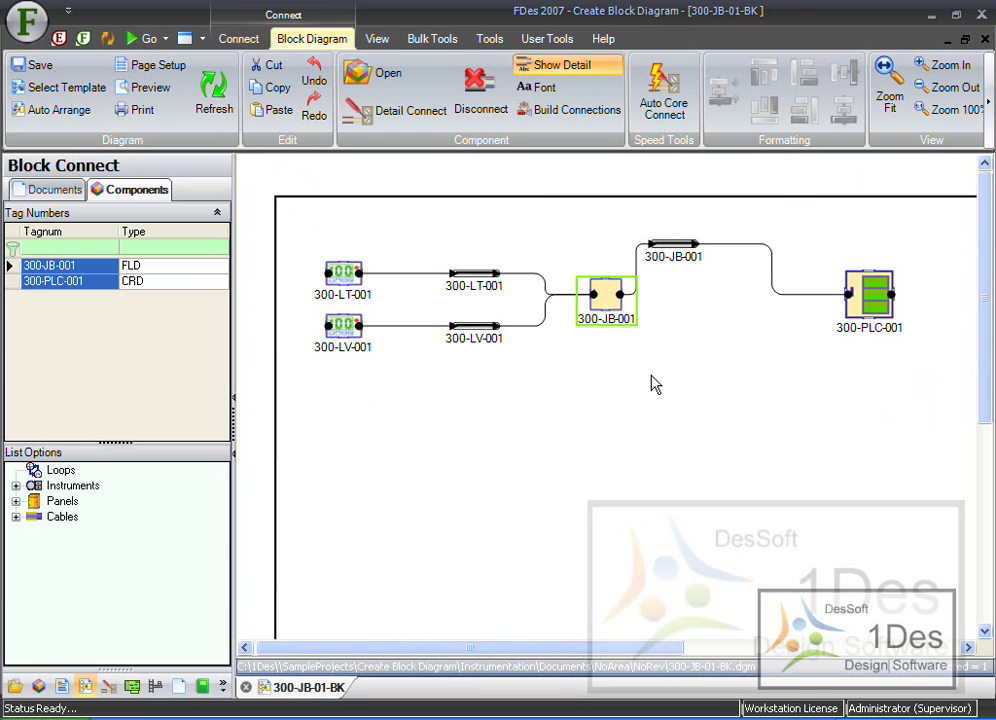
ctrl+click(676, 256)
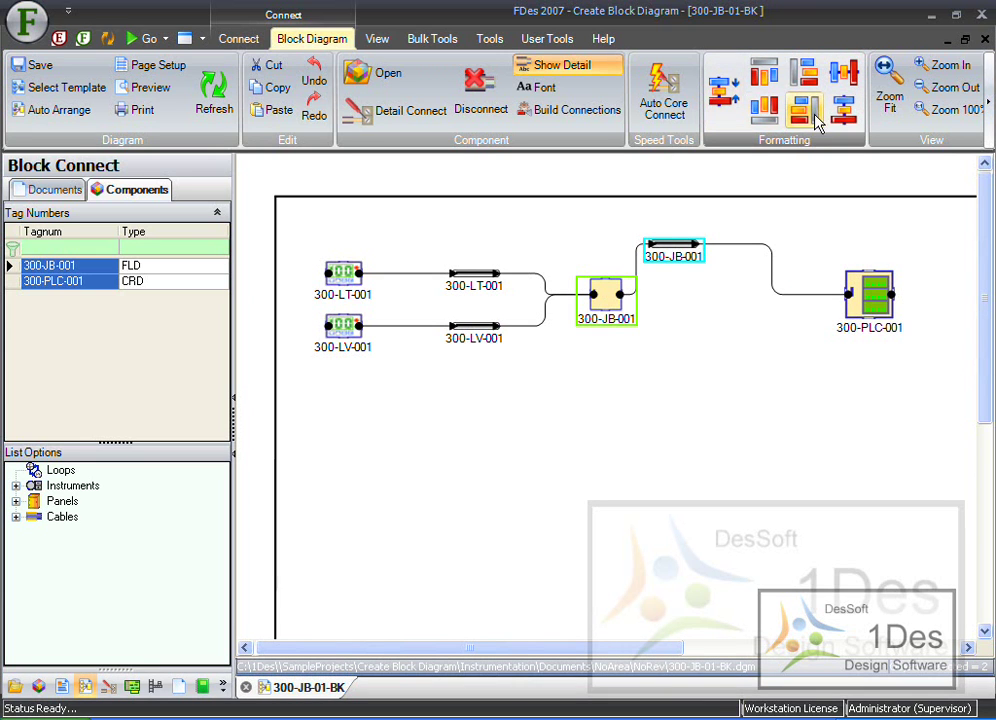
click(766, 77)
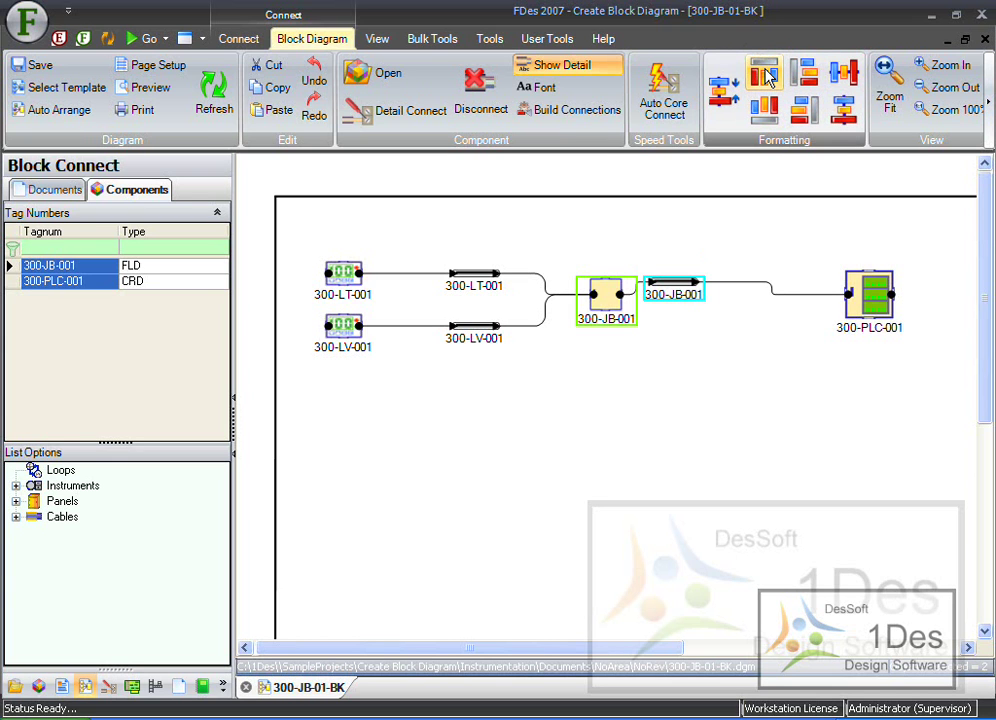
Align cable 300-JB-001 with the junction box by bottom edge, left edge and middle height.
click(803, 88)
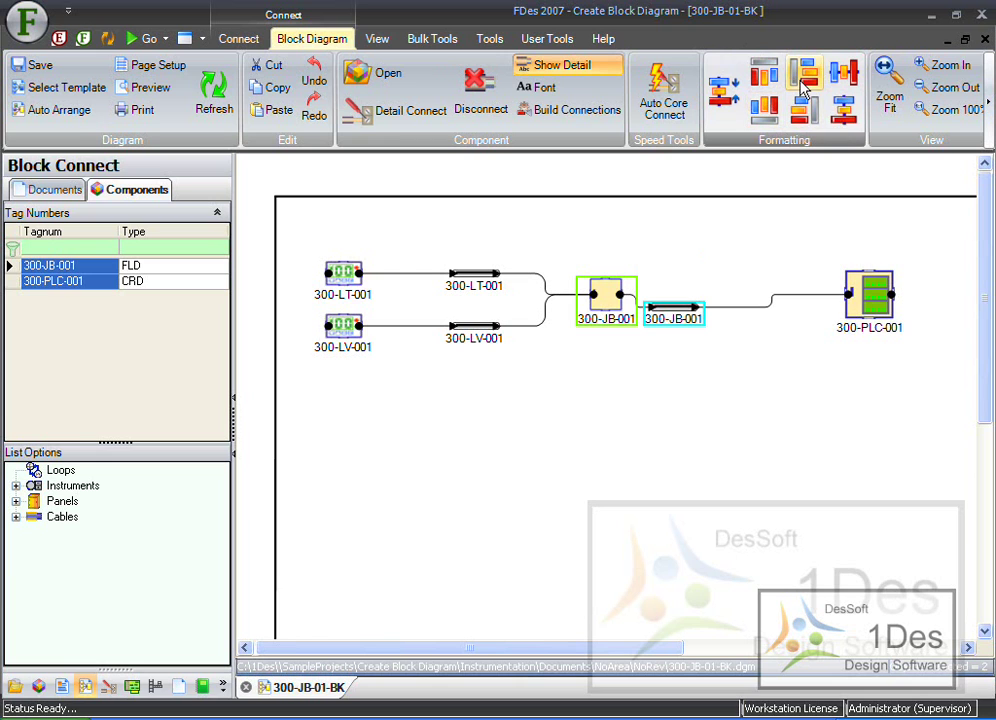
click(803, 88)
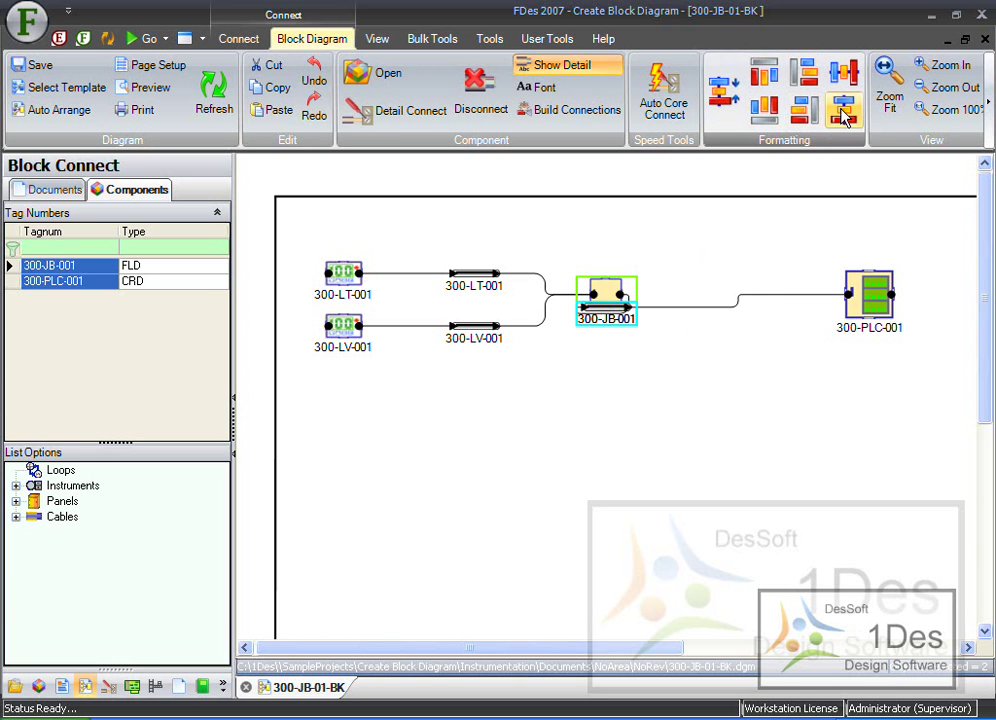
click(844, 76)
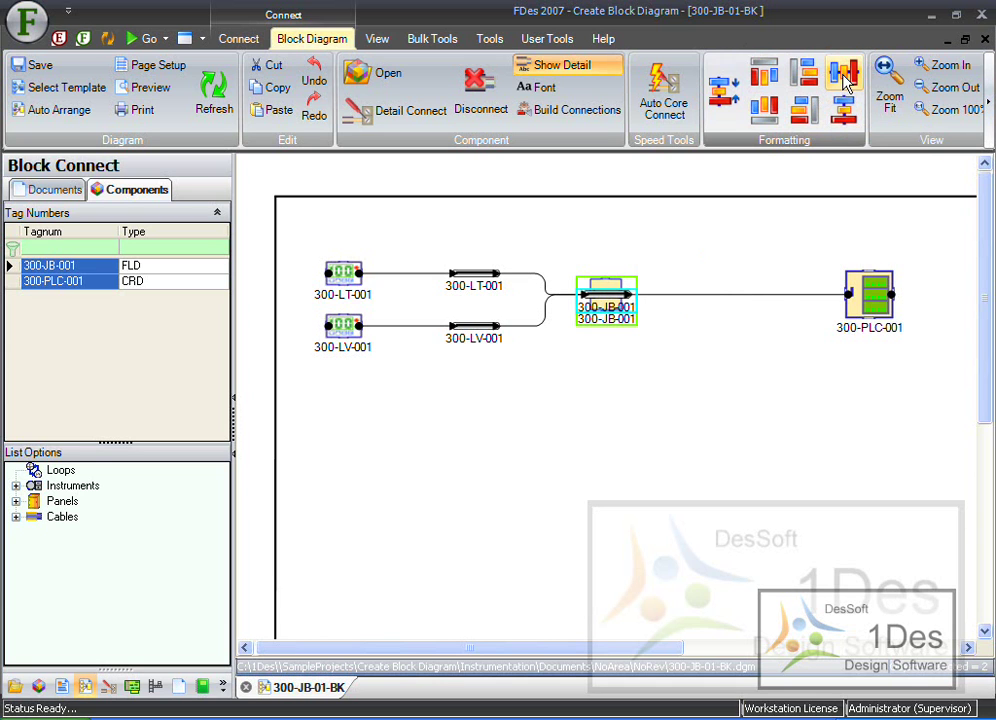
Move cable 300-JB-001 and junction box 300-JB-001 closer to panel 300-PLC-001, with the cable between the box and the panel.
drag(604, 302, 785, 306)
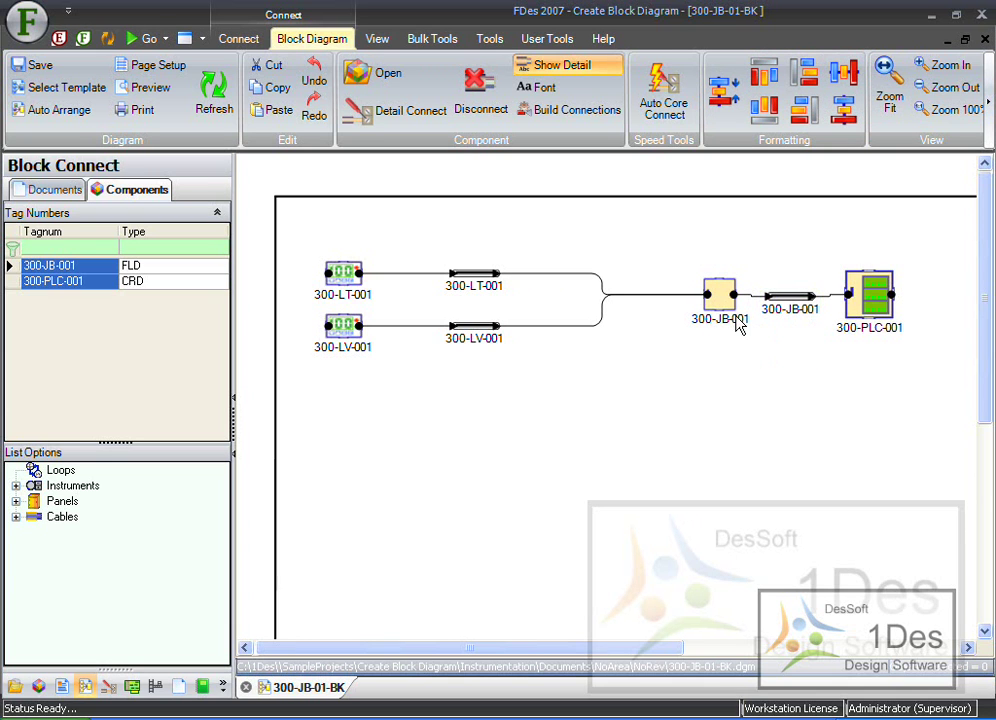
click(673, 384)
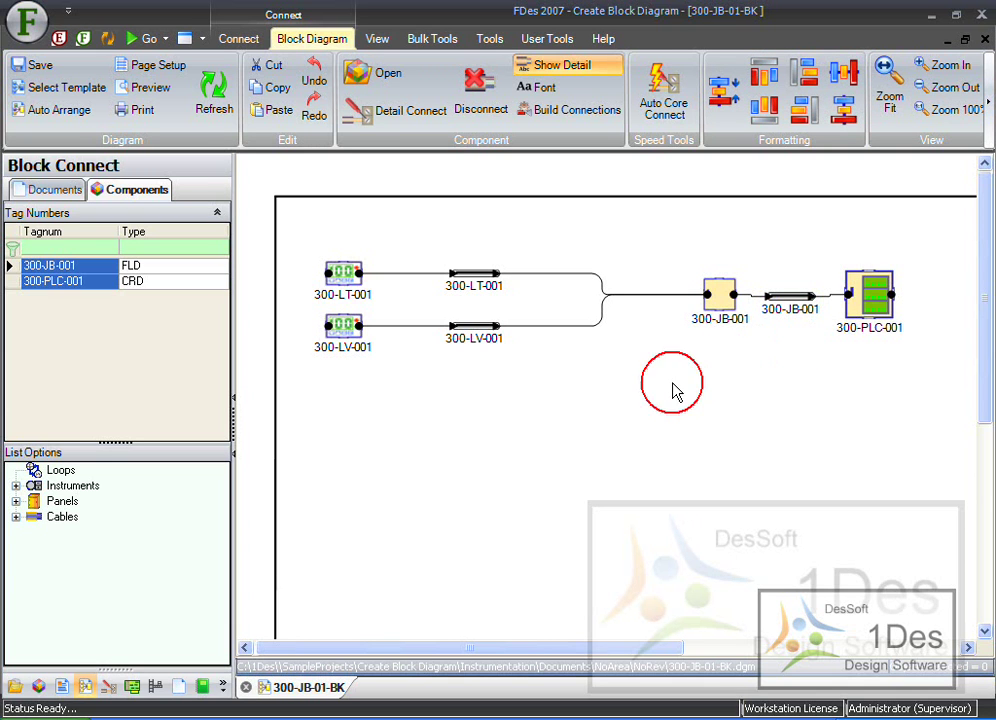
click(934, 234)
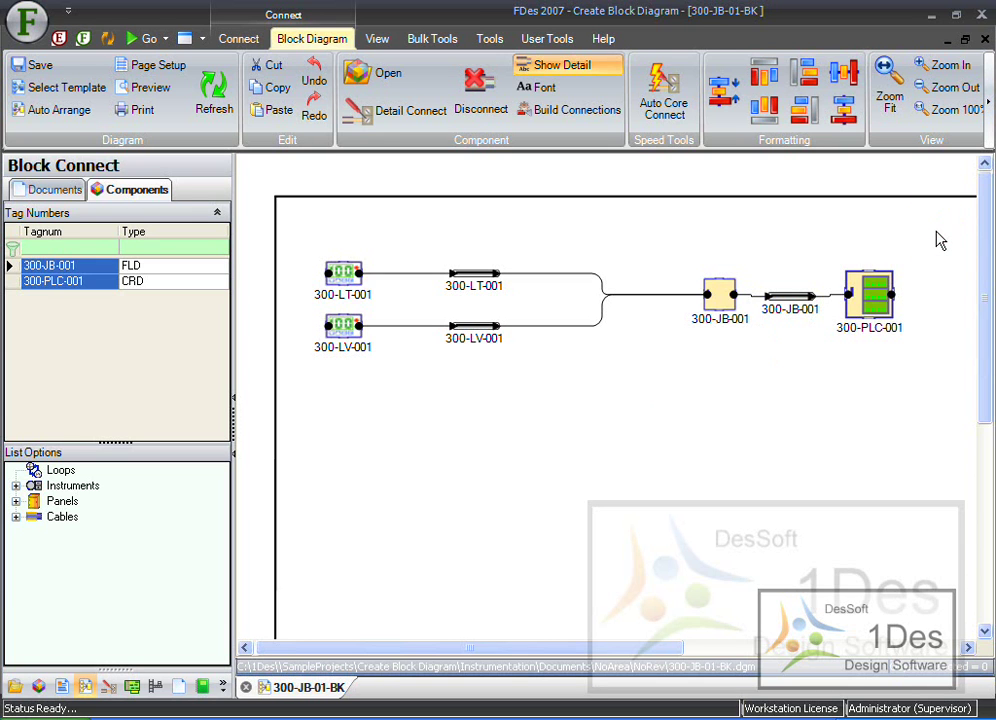